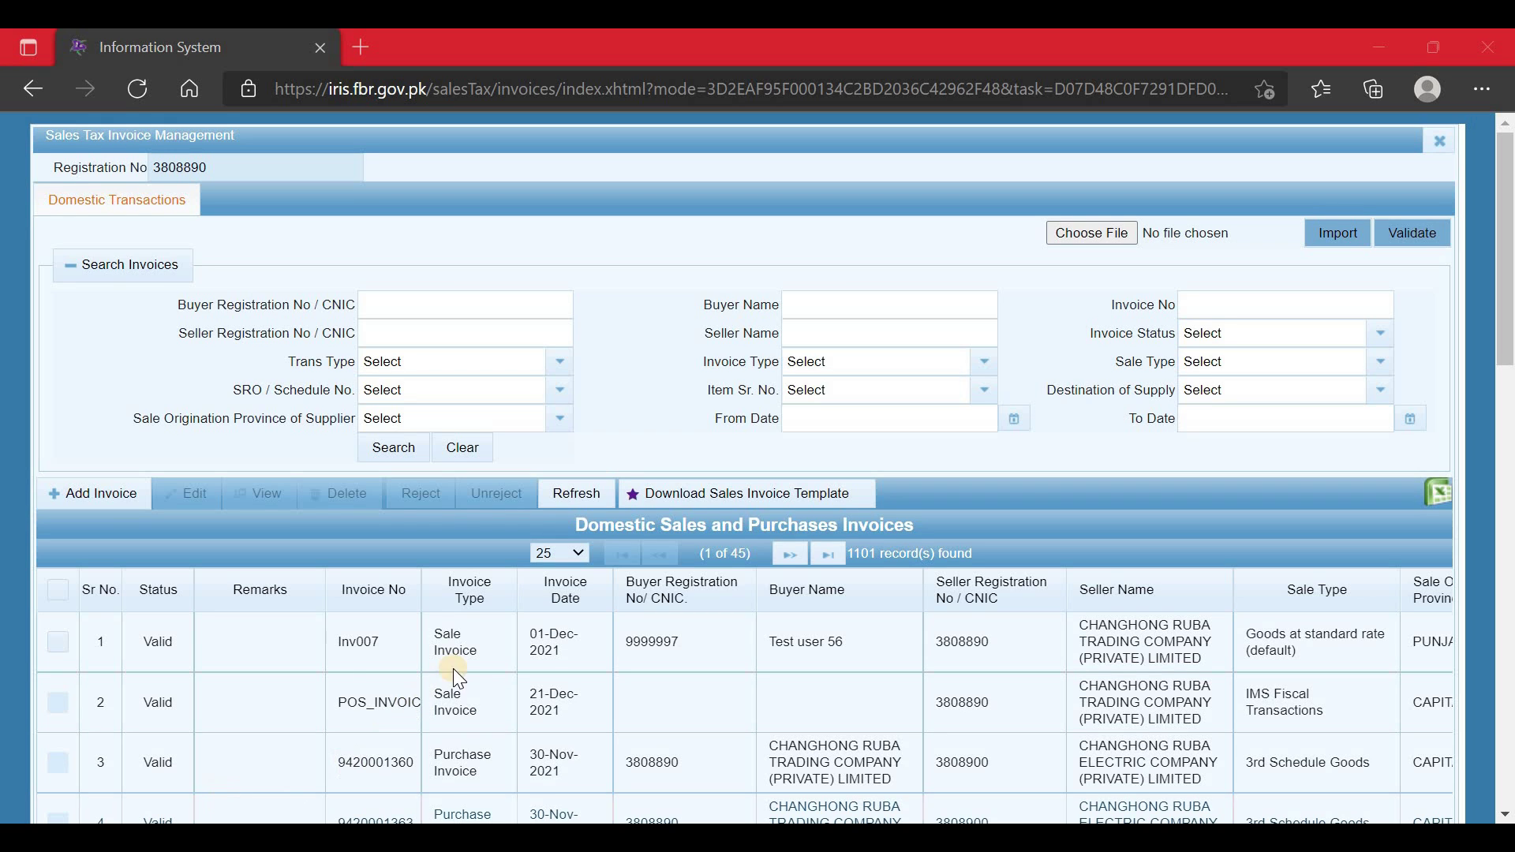
- Check the first two sale invoices in the Sales Tax Invoice Management list and close that page
click(417, 639)
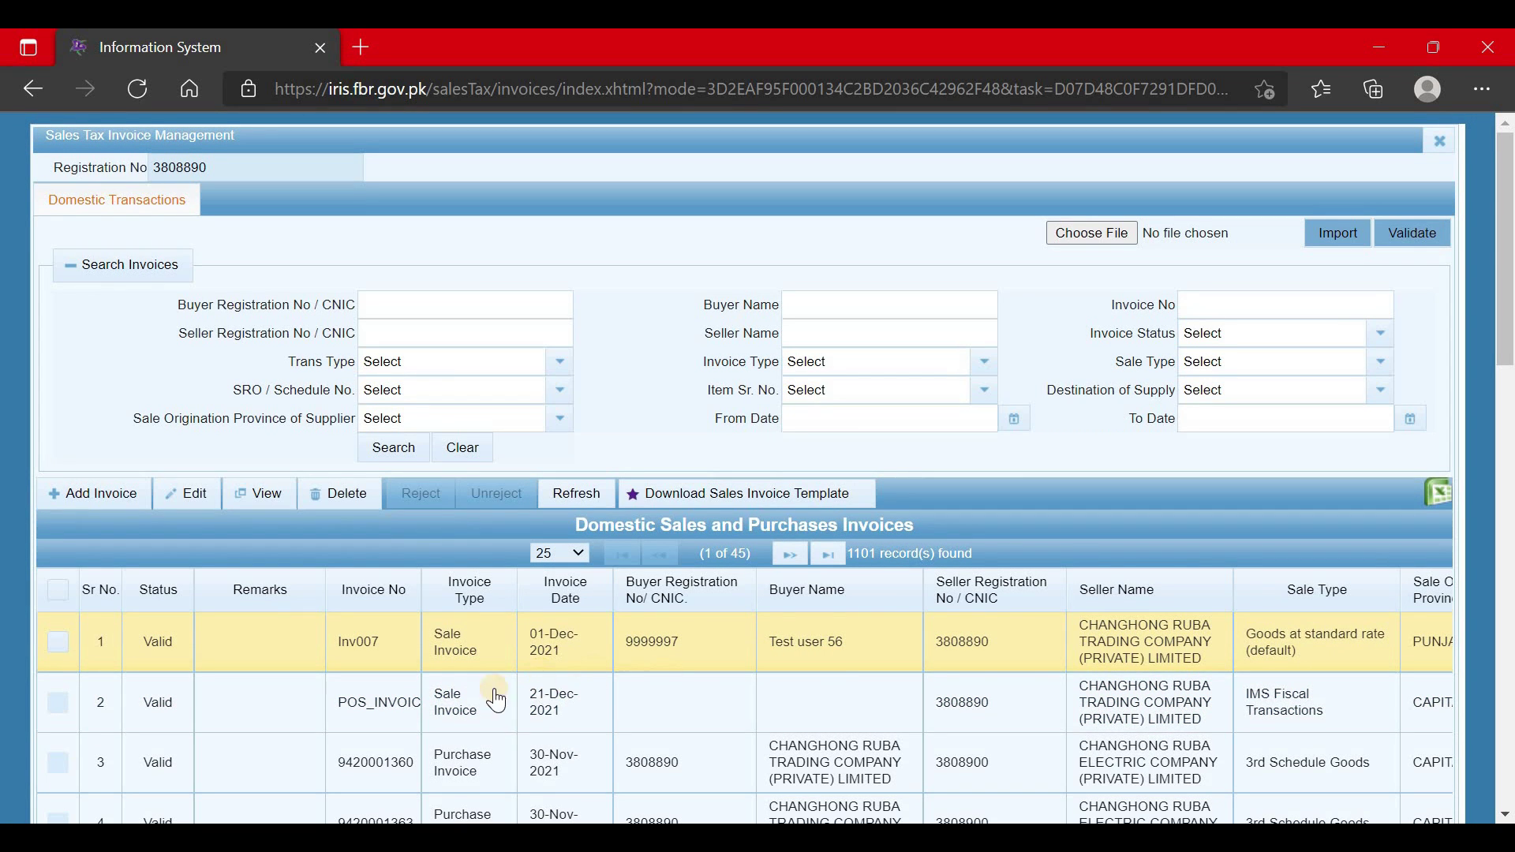
click(471, 701)
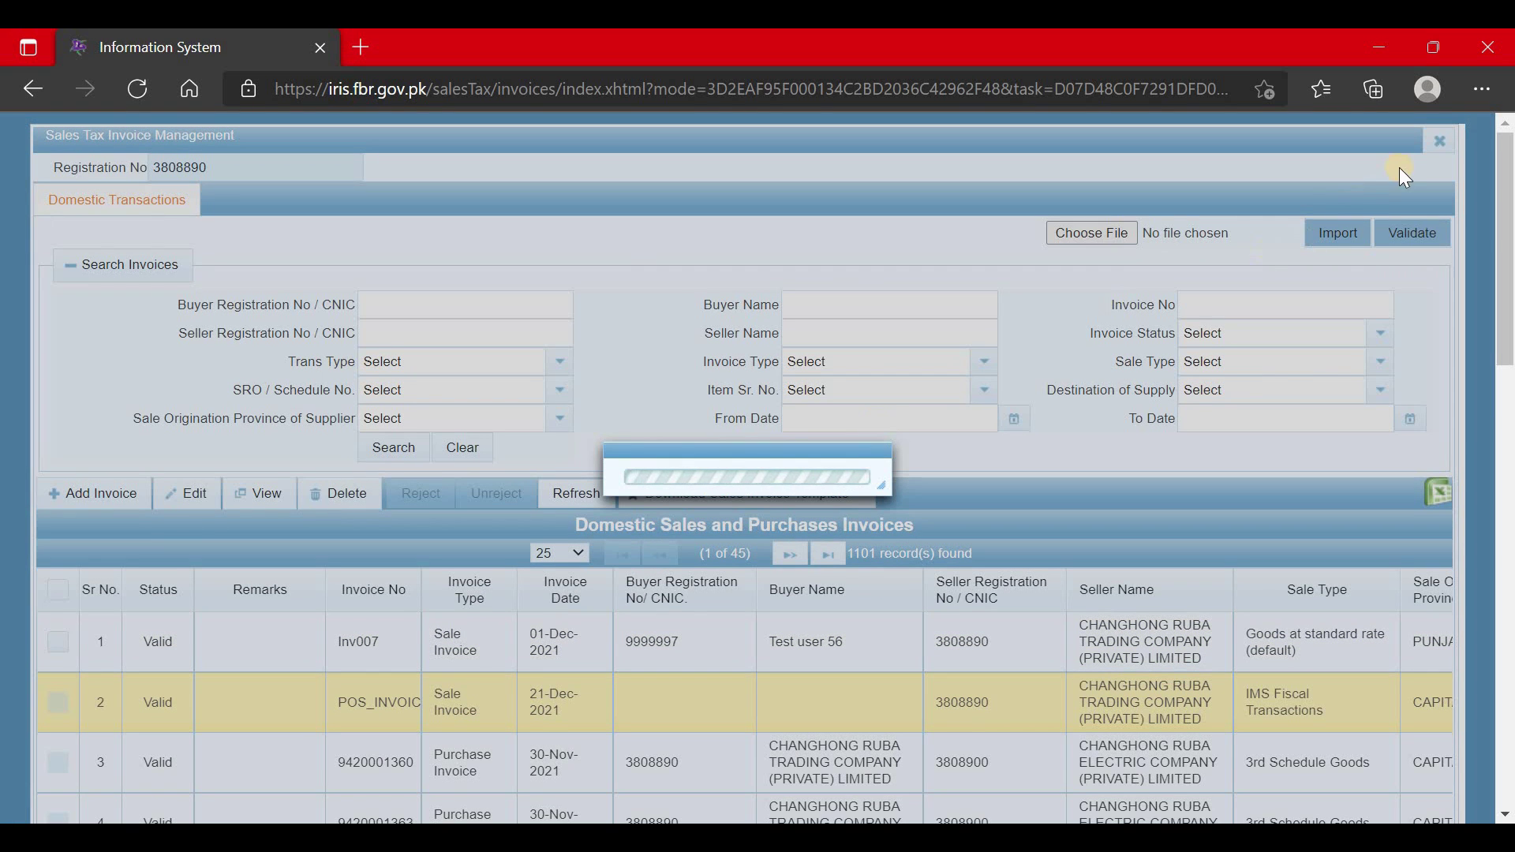
click(1443, 154)
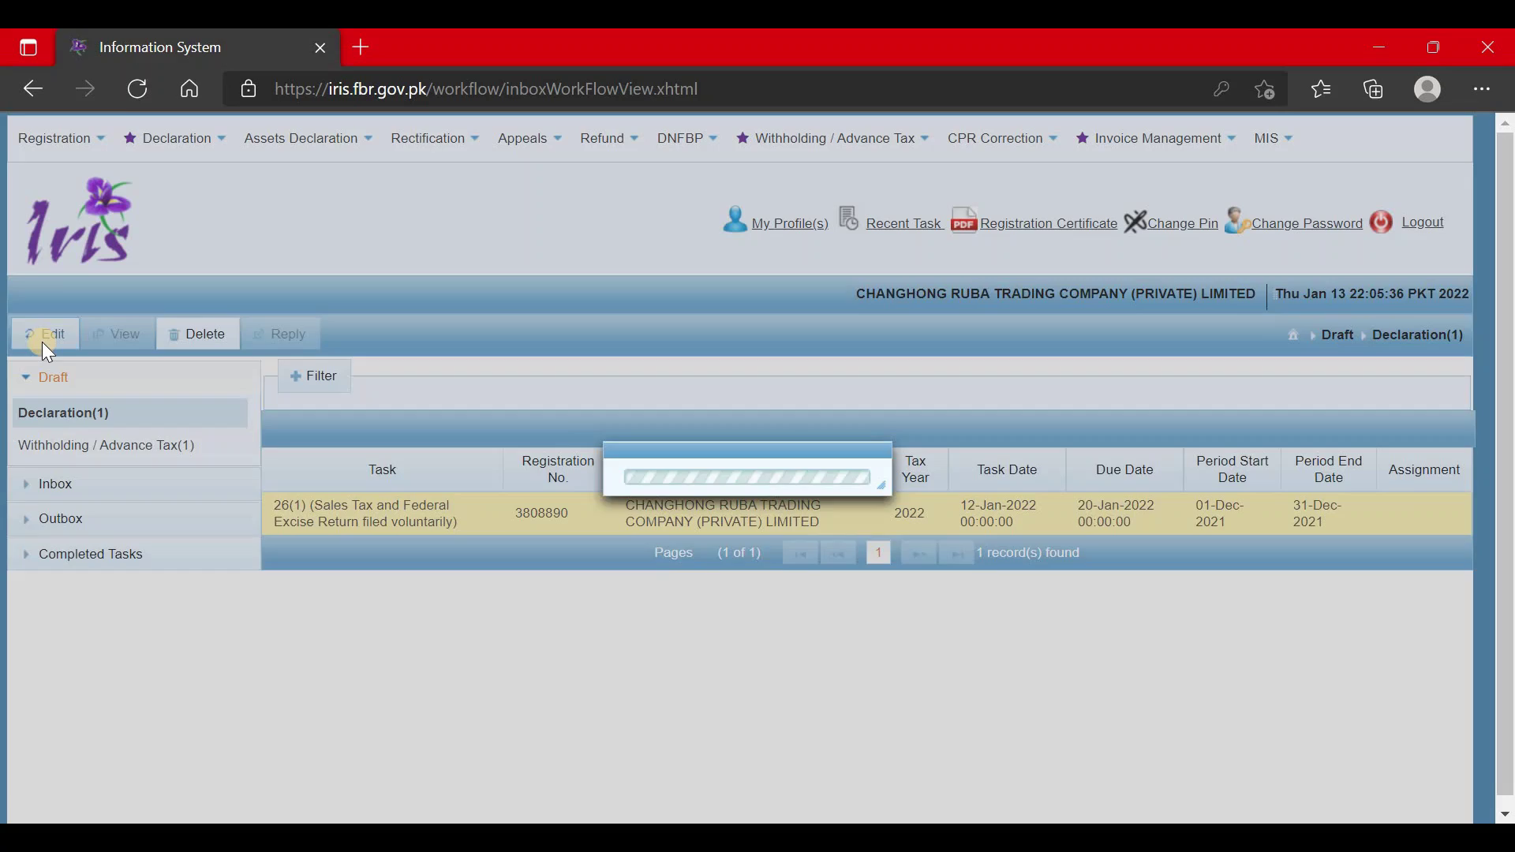
- Open the draft 26(1) Sales Tax and Federal Excise Return for editing and load the sale invoices into Annex-C
click(41, 342)
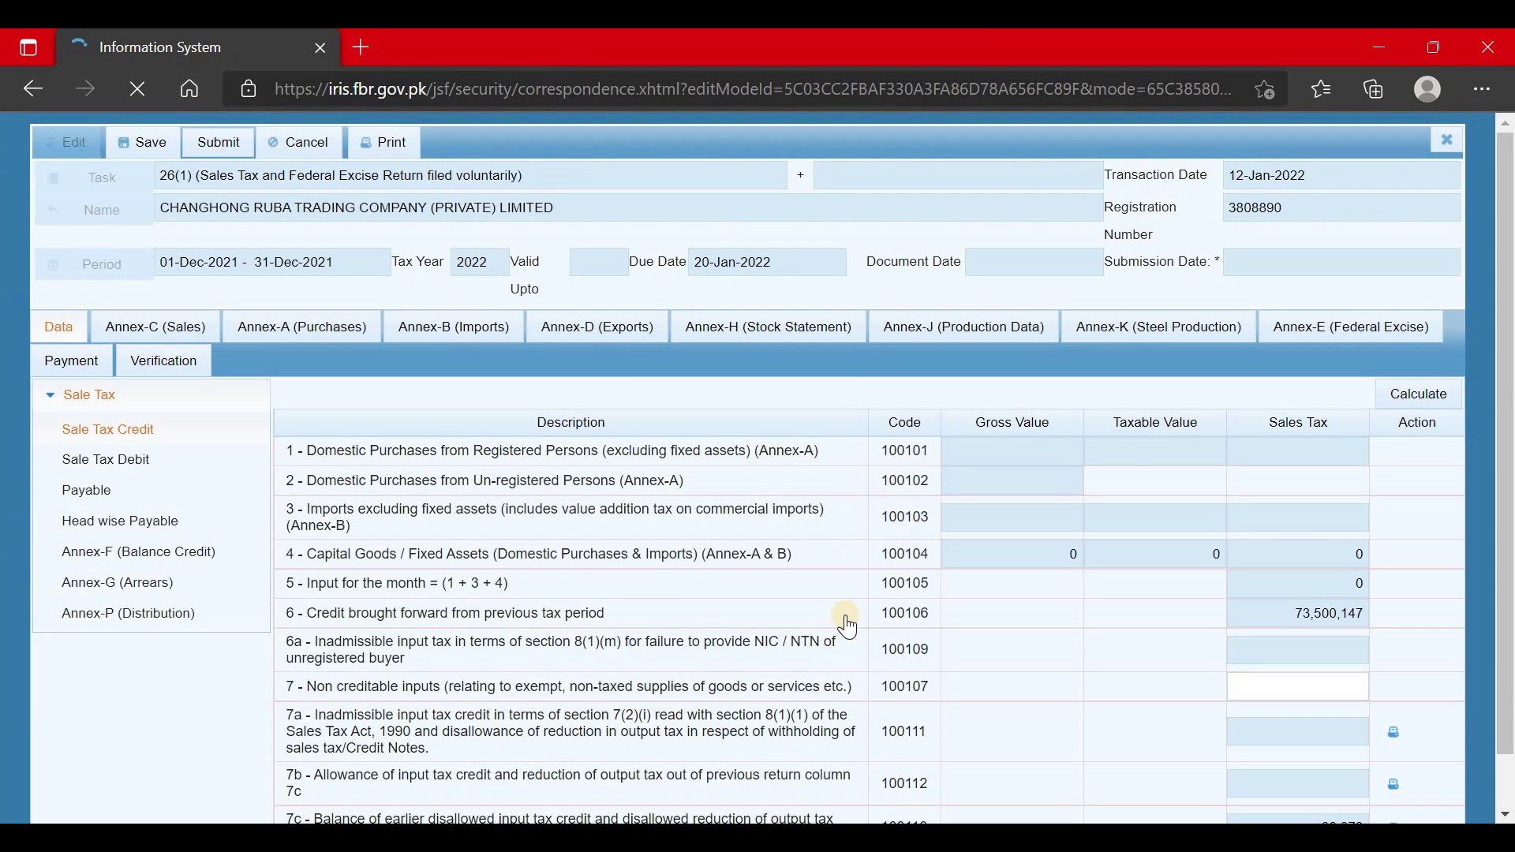
click(169, 330)
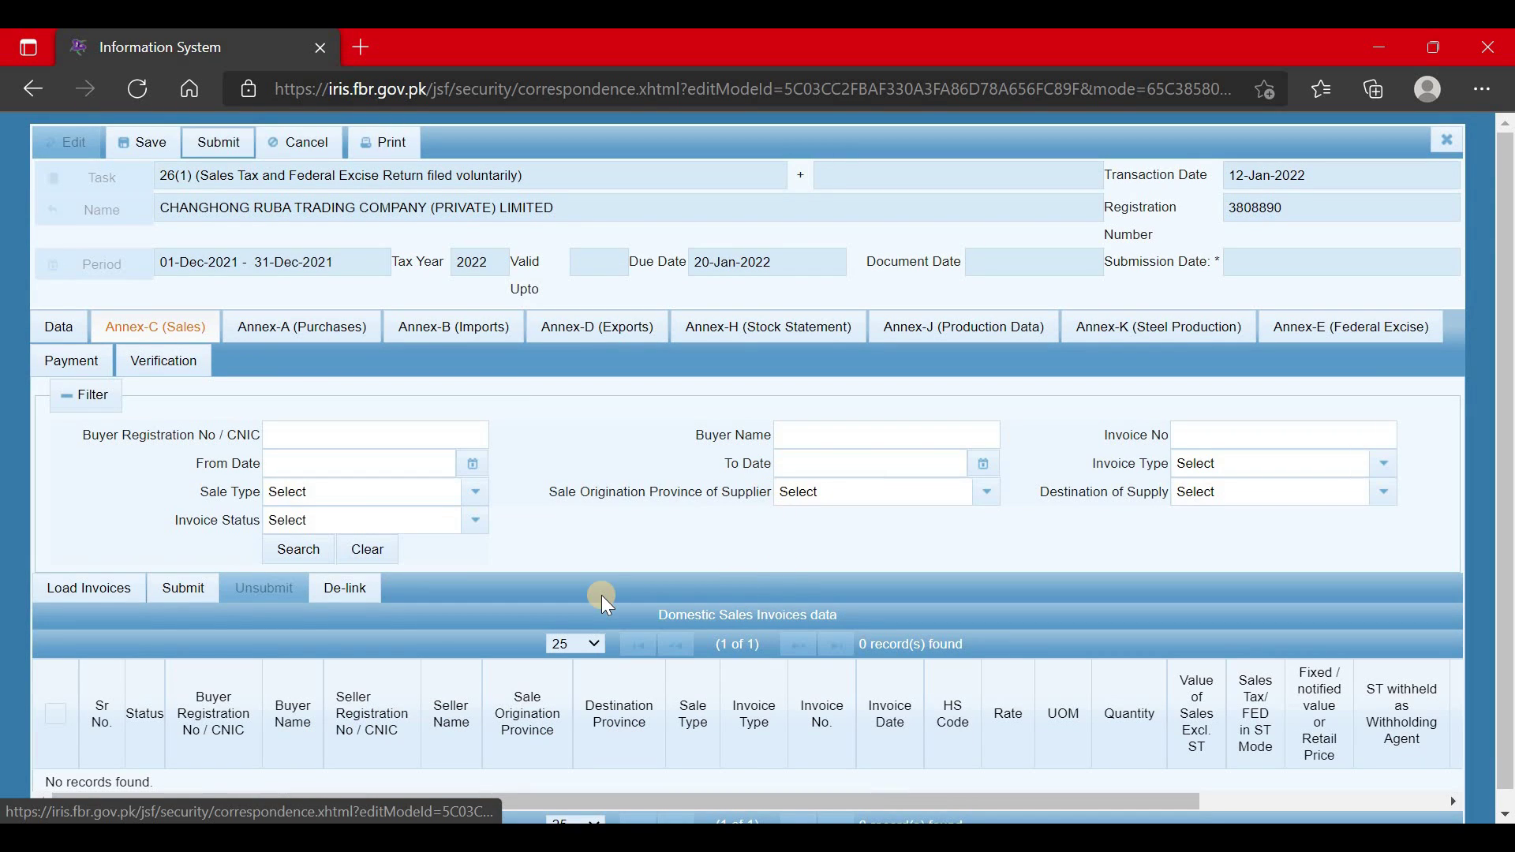
scroll(89, 598, down, 1)
click(89, 571)
scroll(276, 600, down, 4)
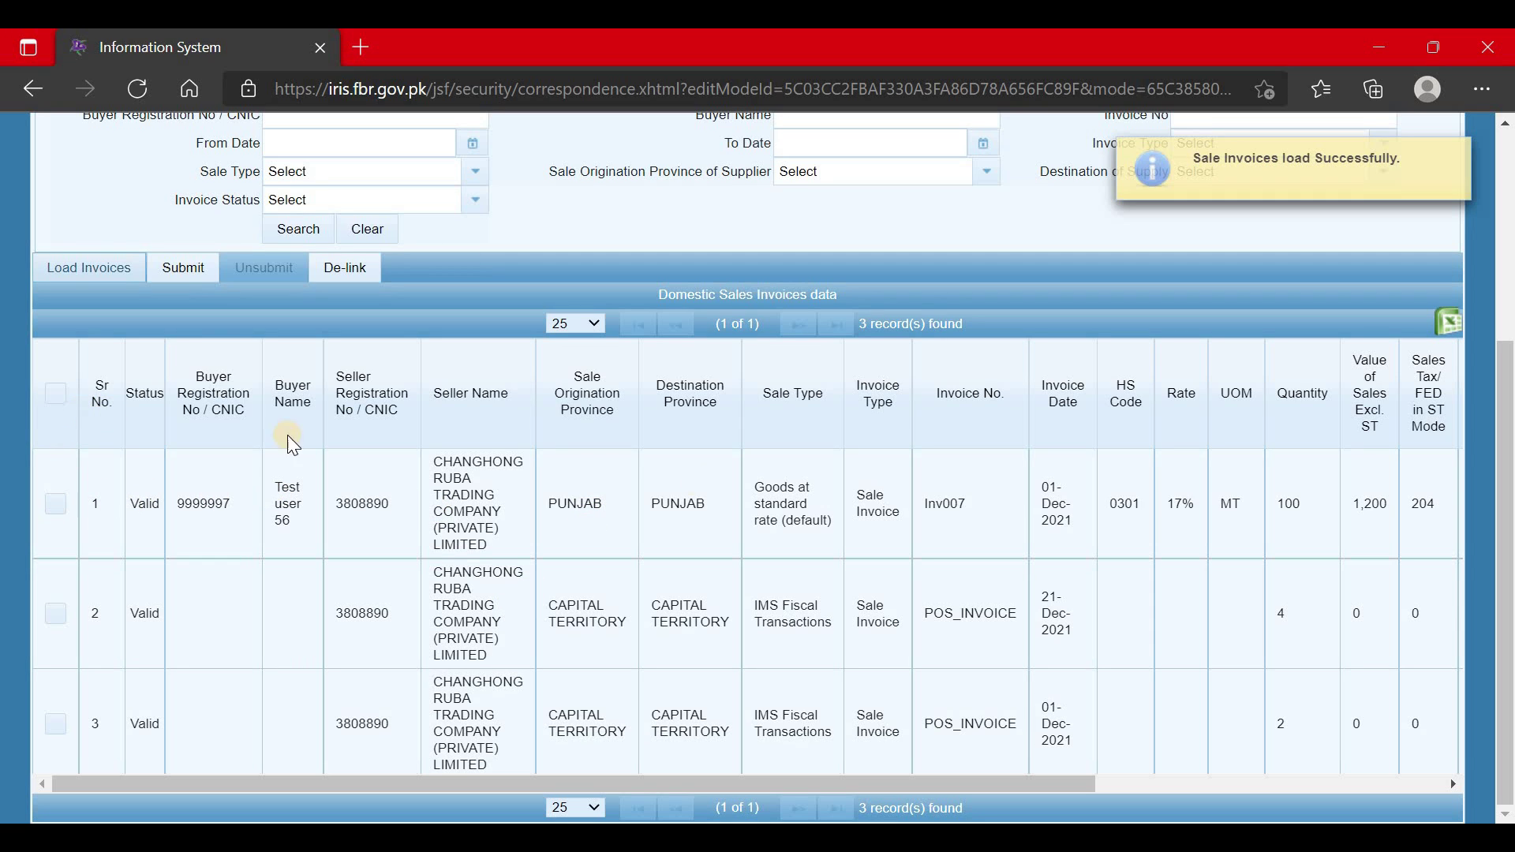
click(55, 393)
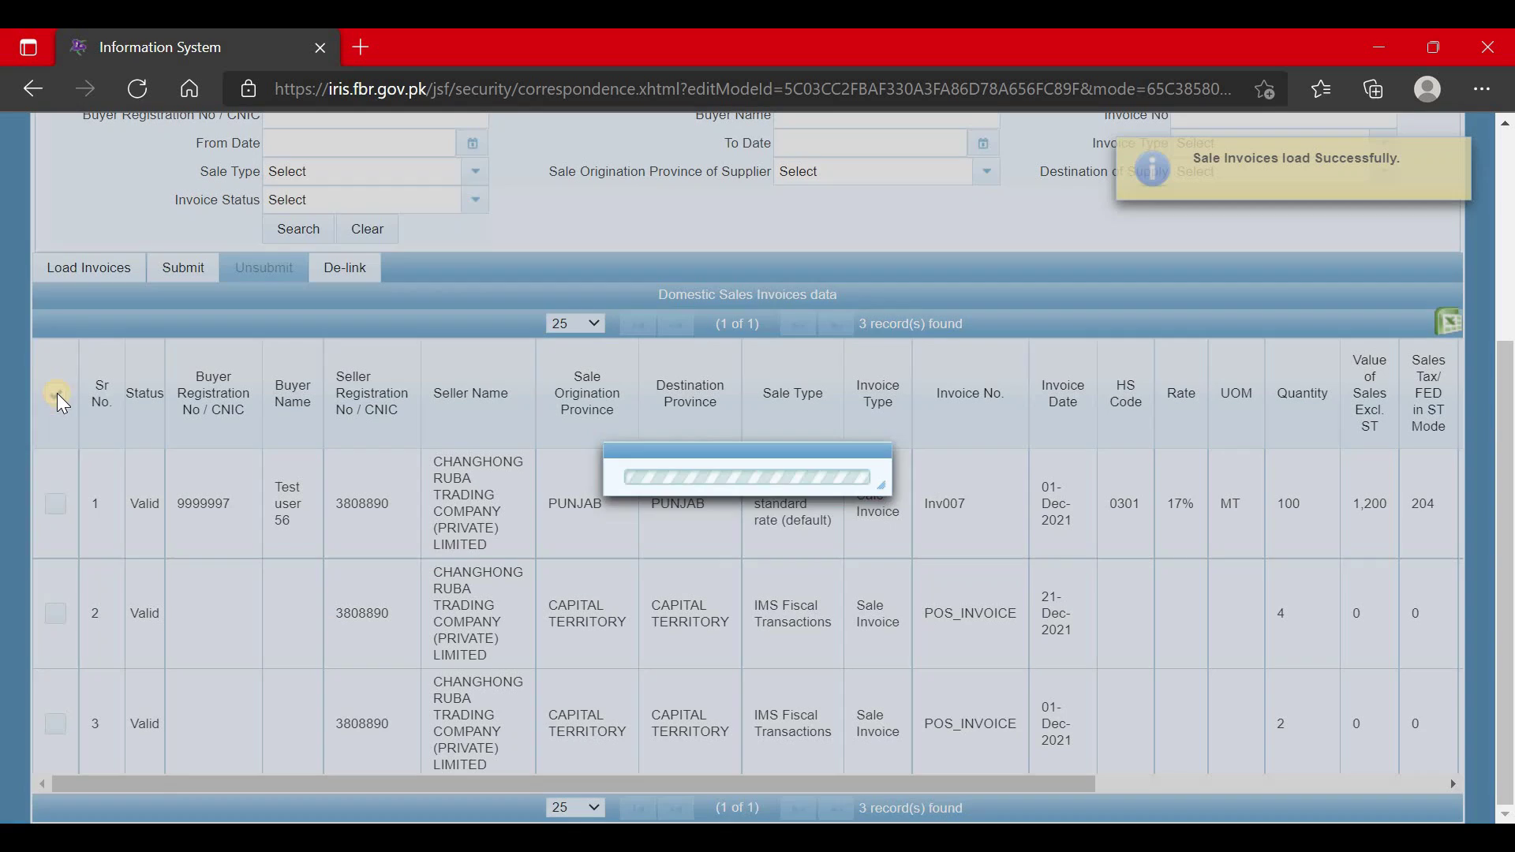
scroll(236, 389, up, 4)
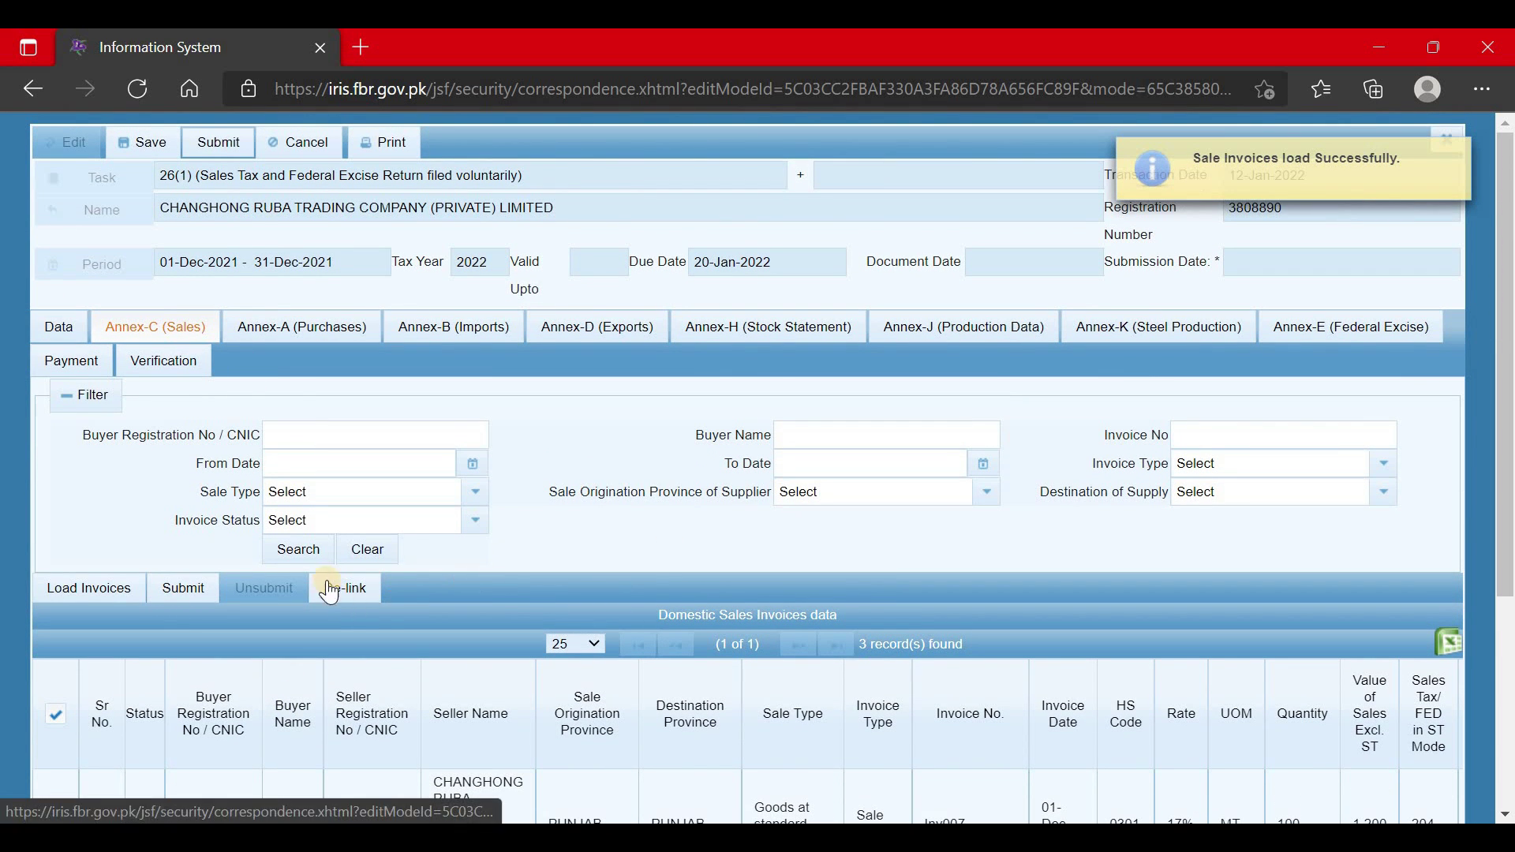
click(57, 718)
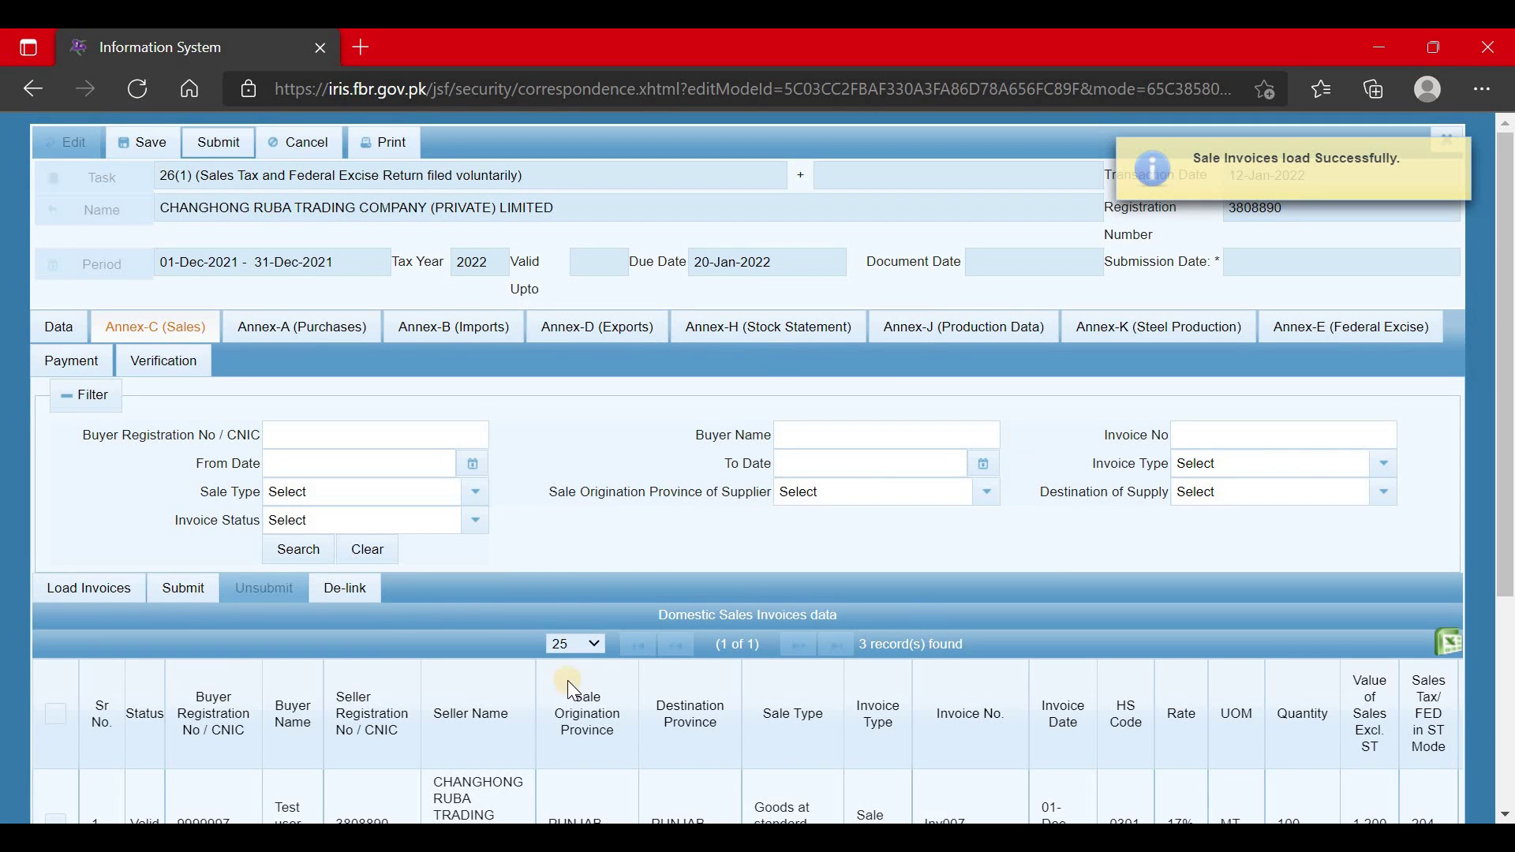
- Reload the sale invoices in Annex-C and calculate the Sale Tax Debit section of the return data
click(81, 581)
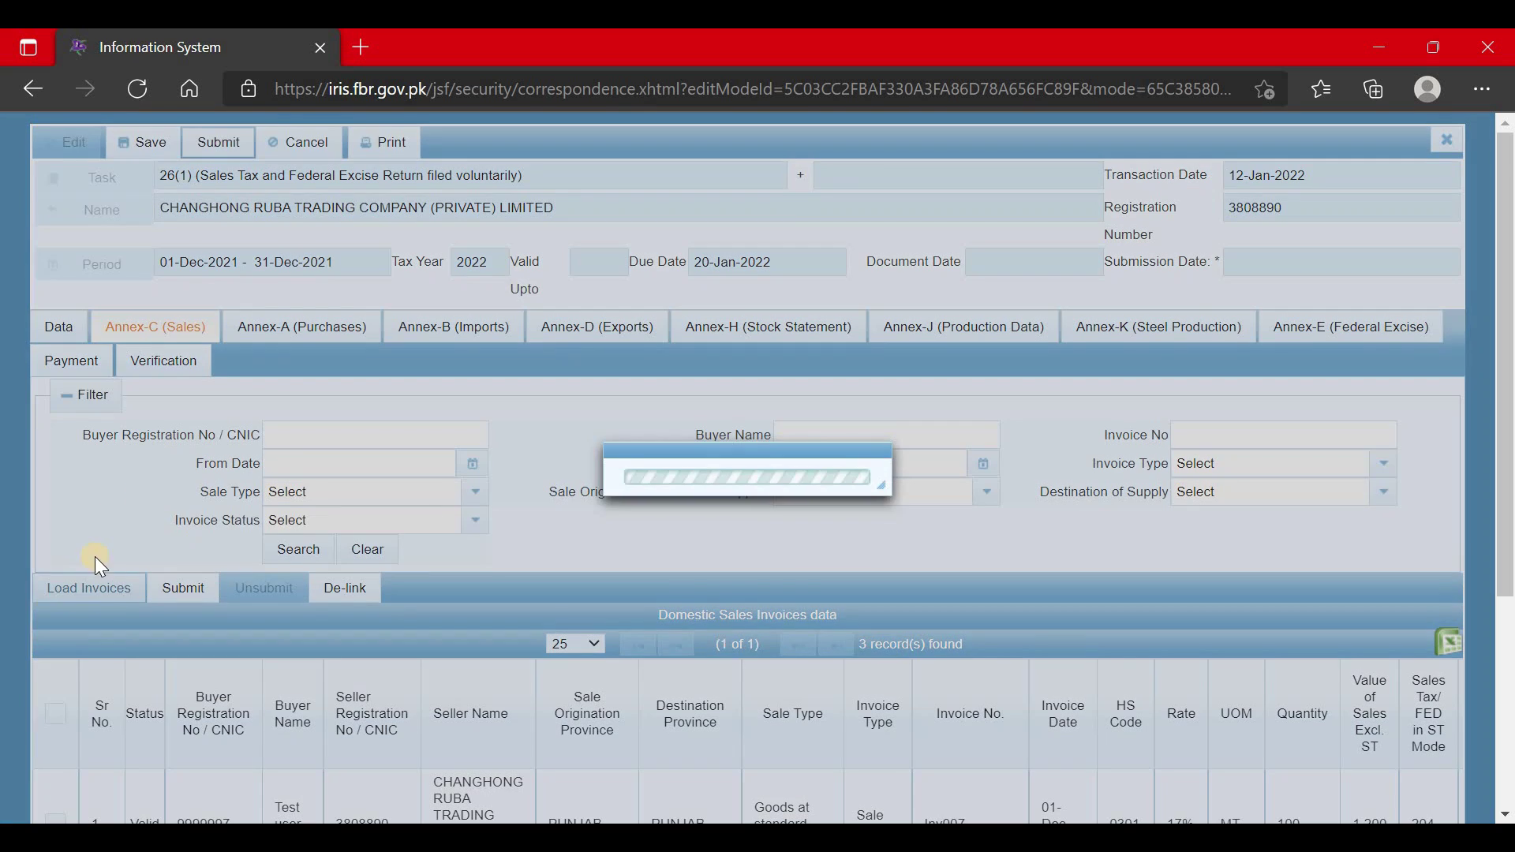
click(70, 332)
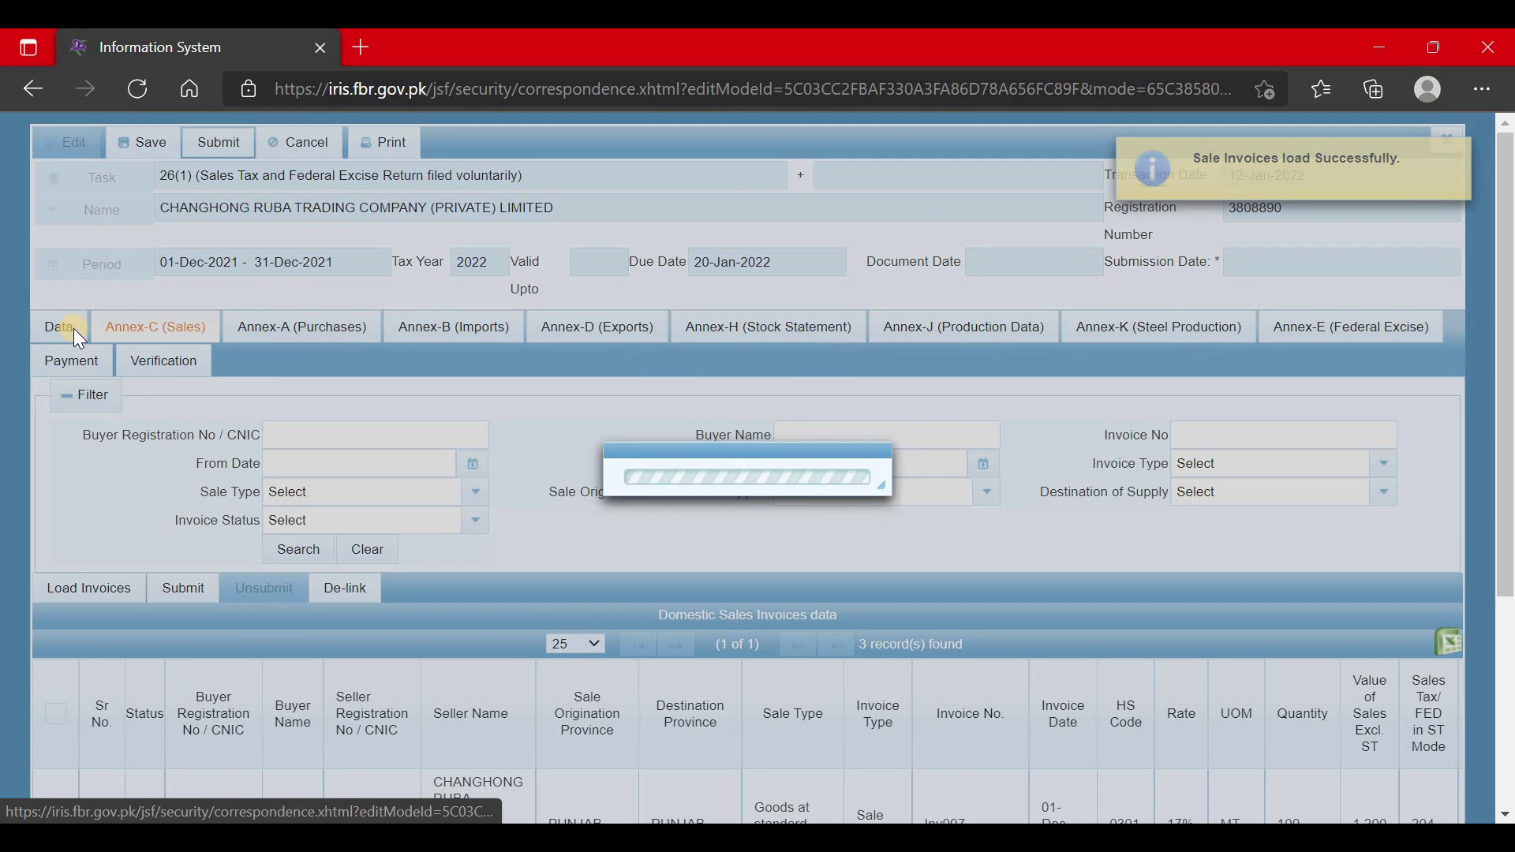
click(307, 323)
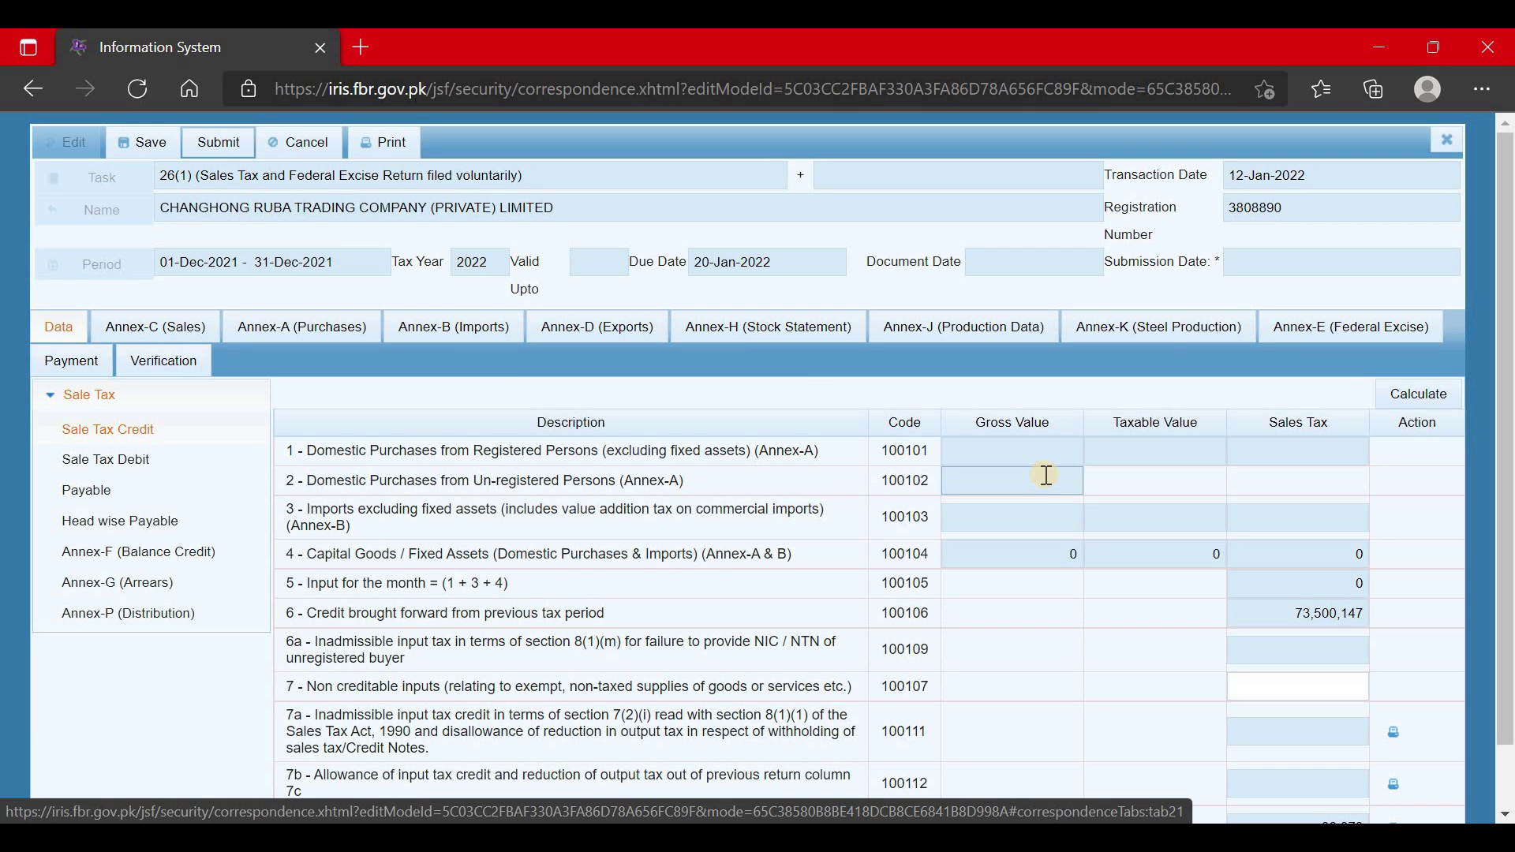
click(112, 461)
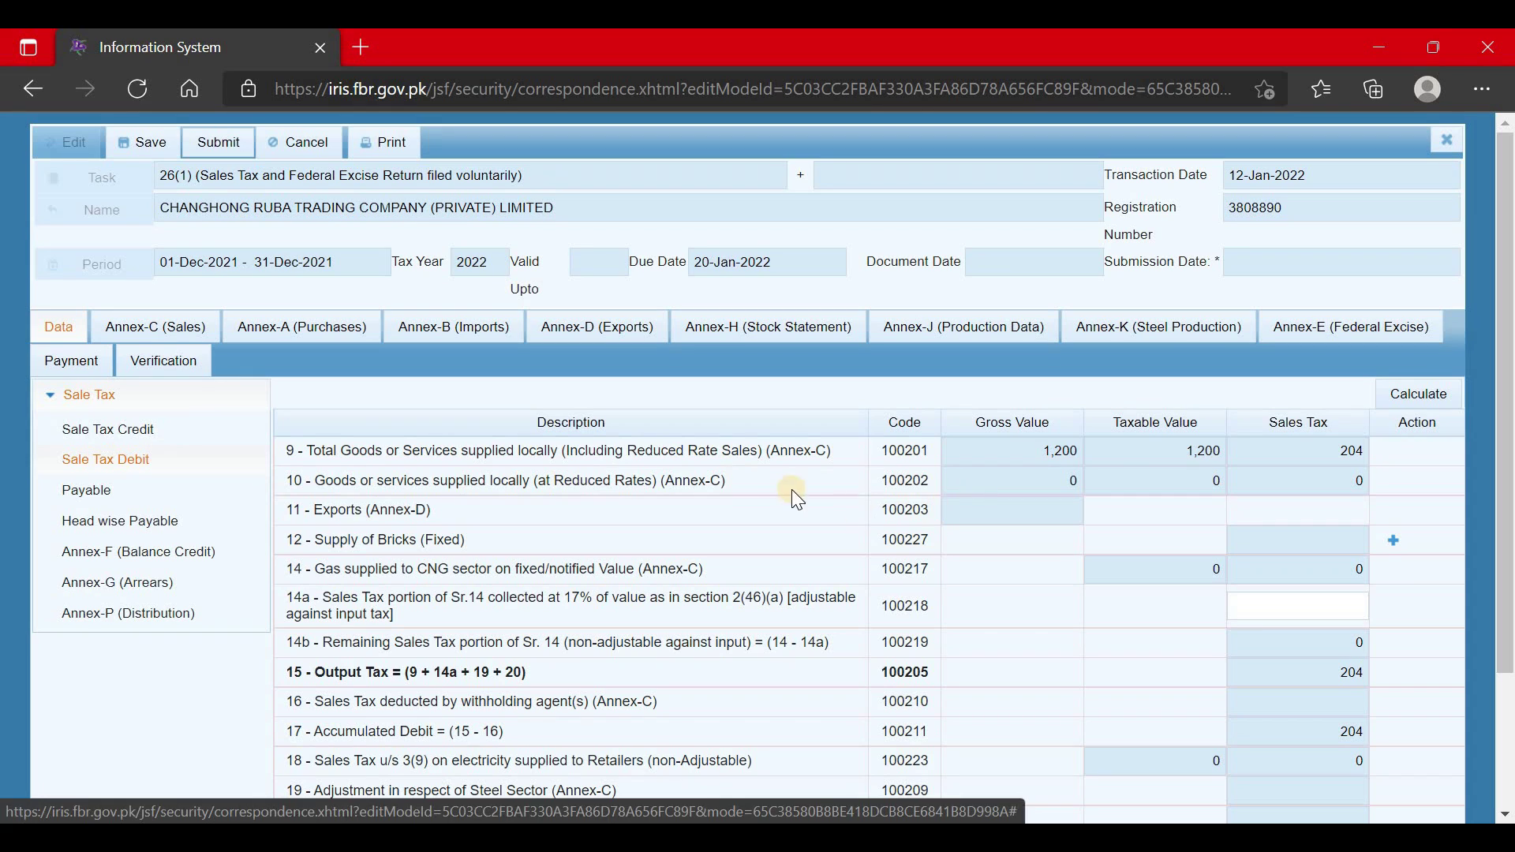
click(736, 452)
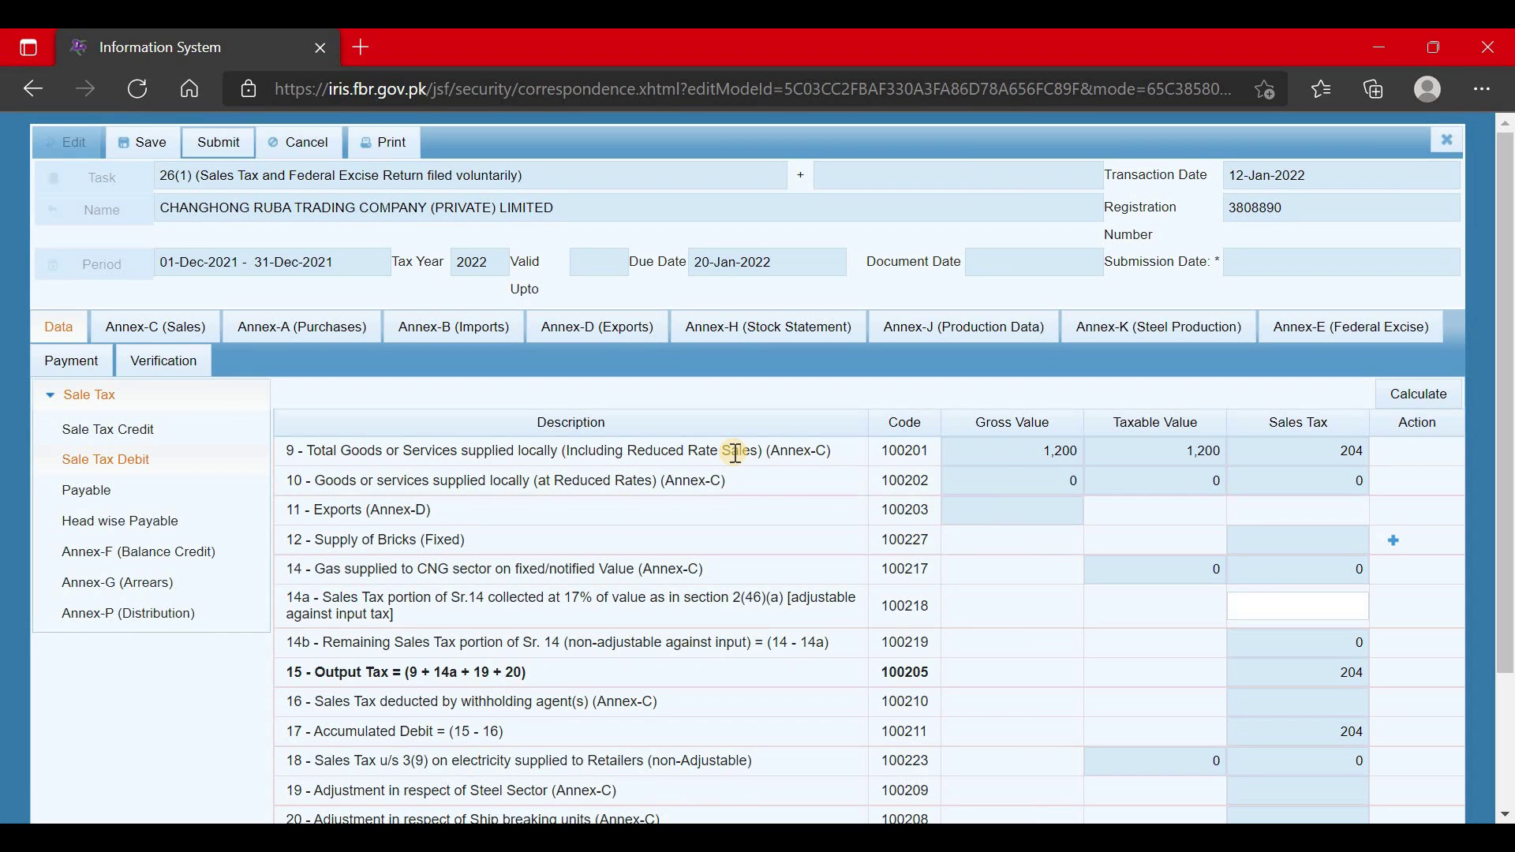
click(1436, 392)
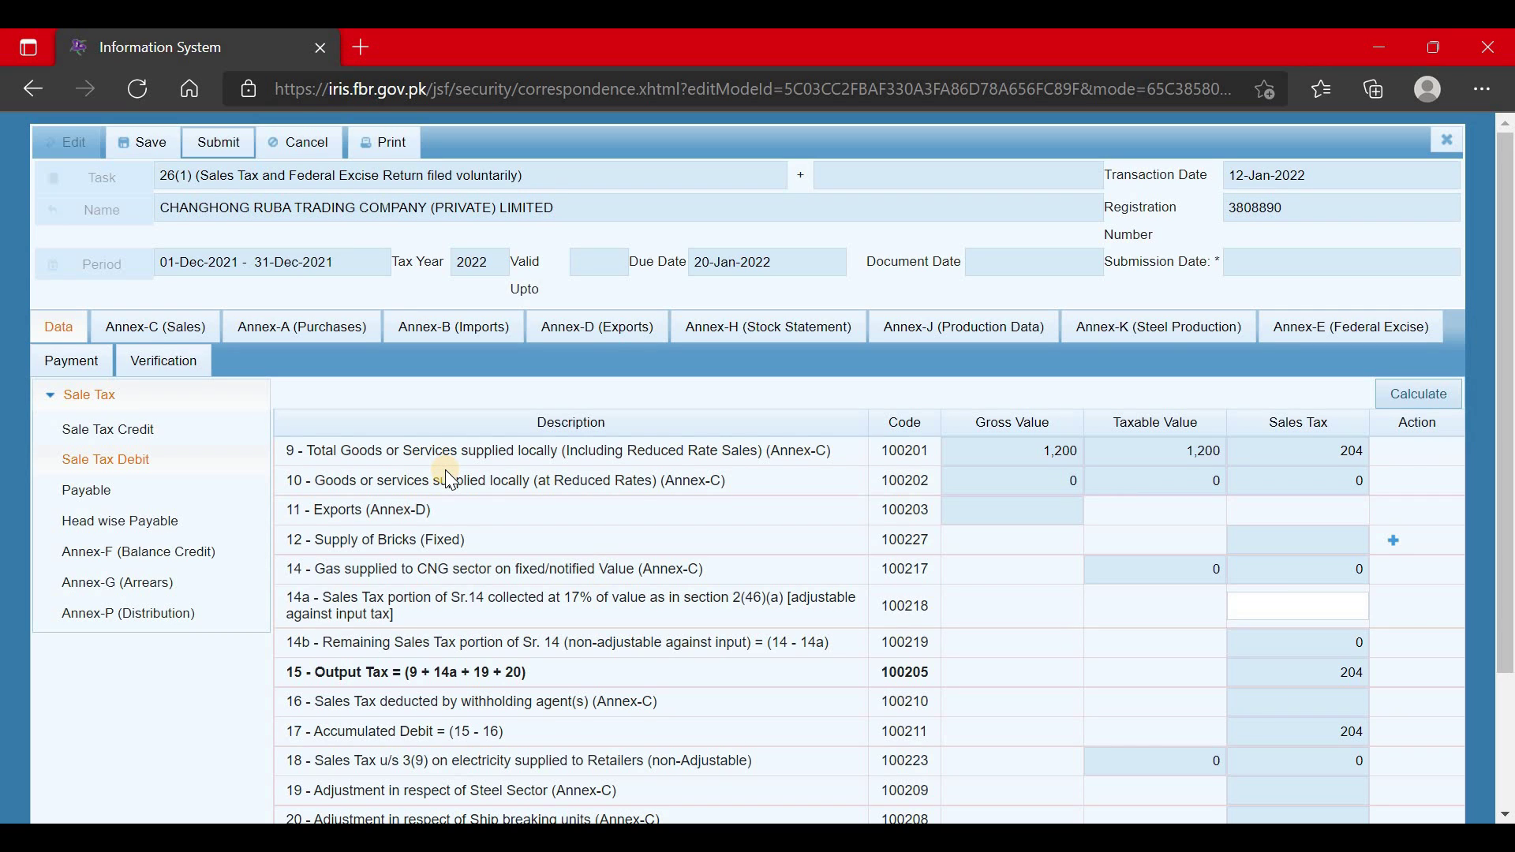
- Select all sale invoices in Annex-C and de-link them from the return
click(179, 332)
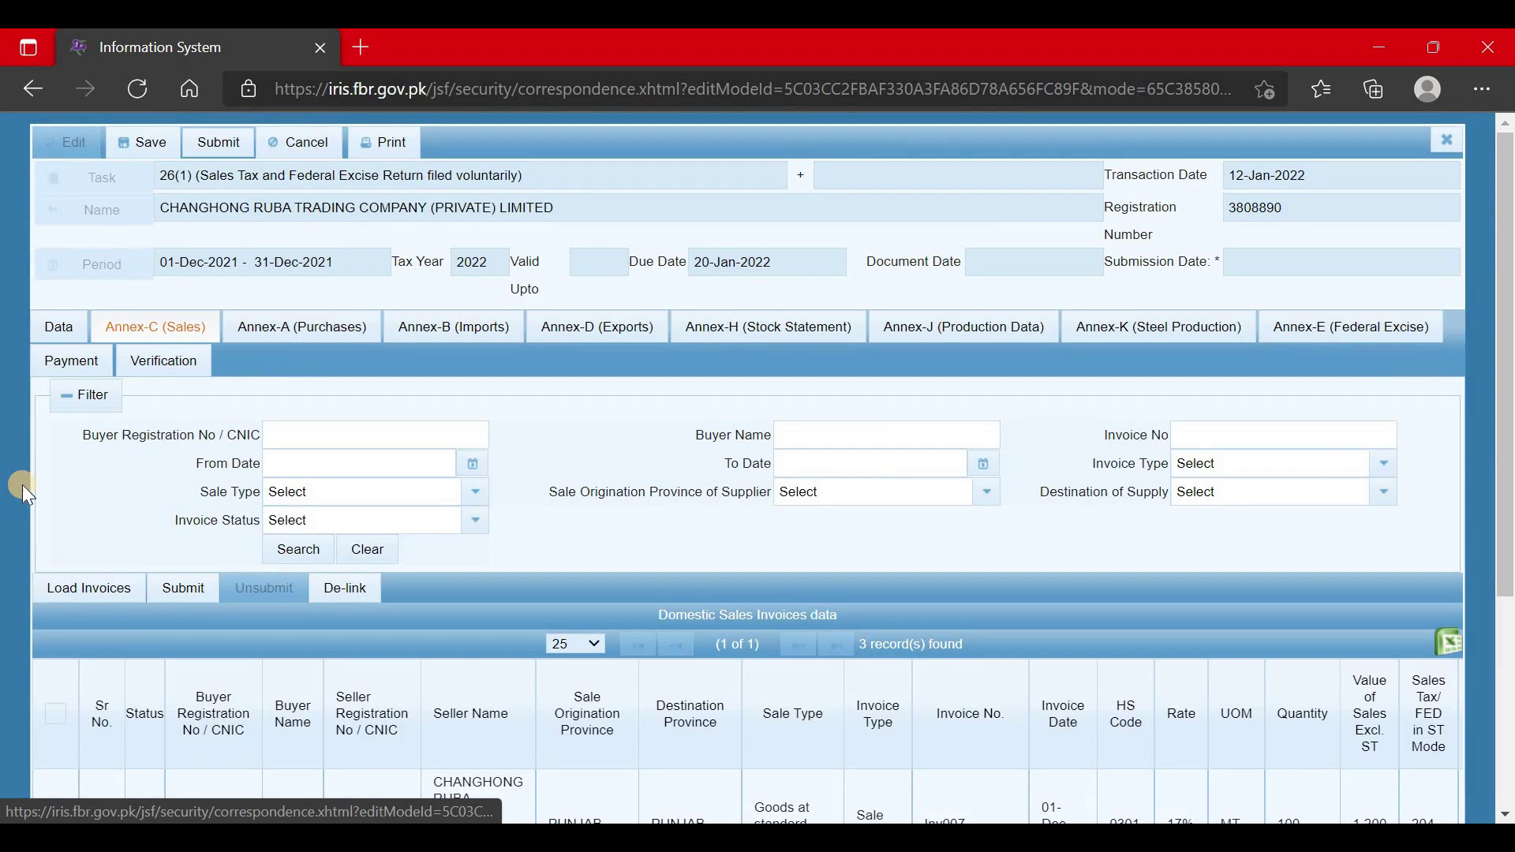
scroll(22, 485, down, 4)
click(55, 393)
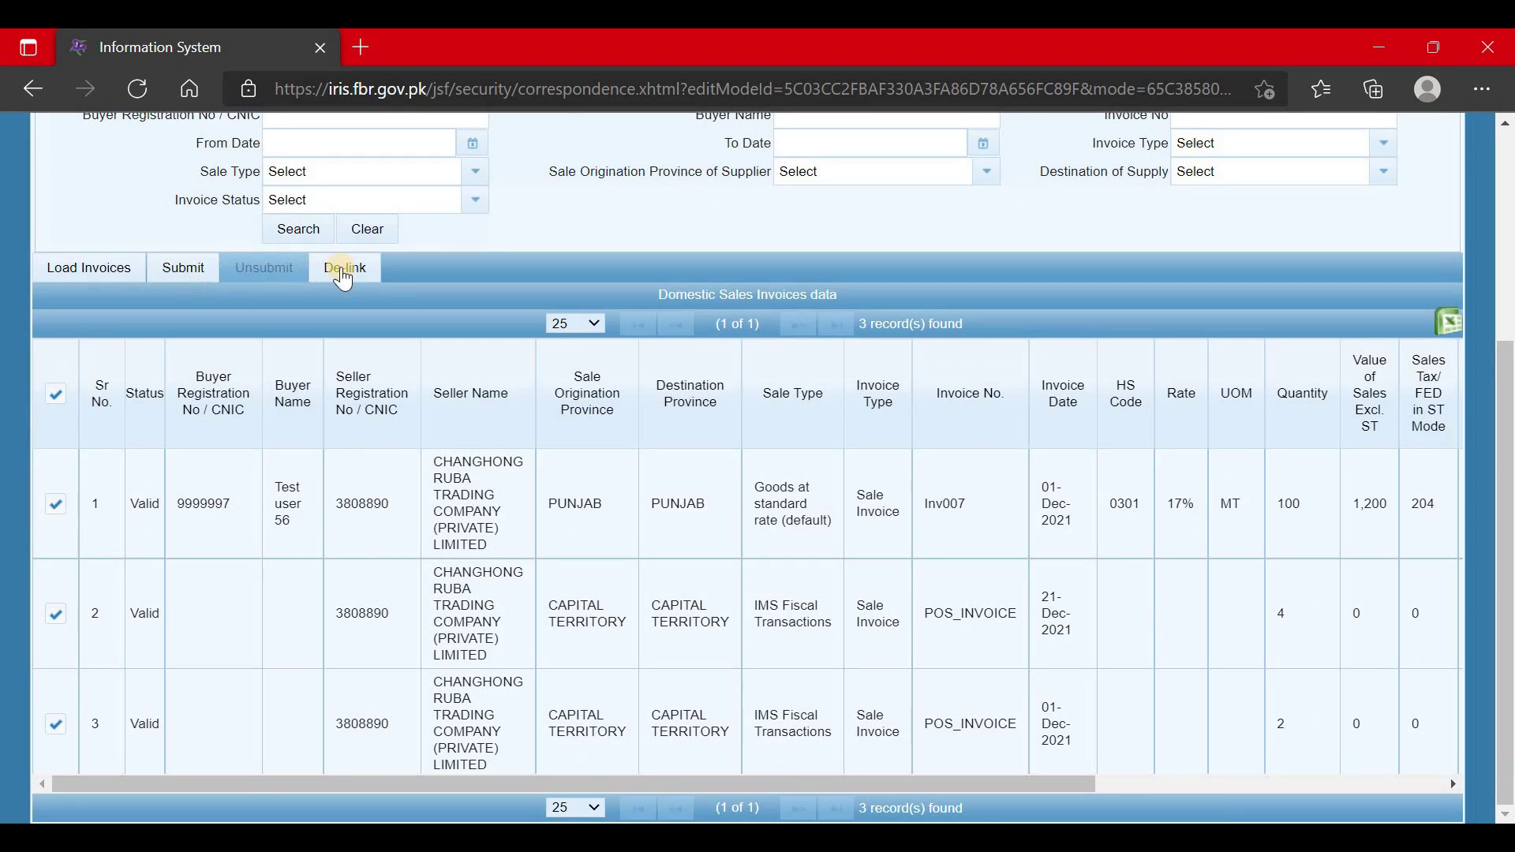
click(345, 269)
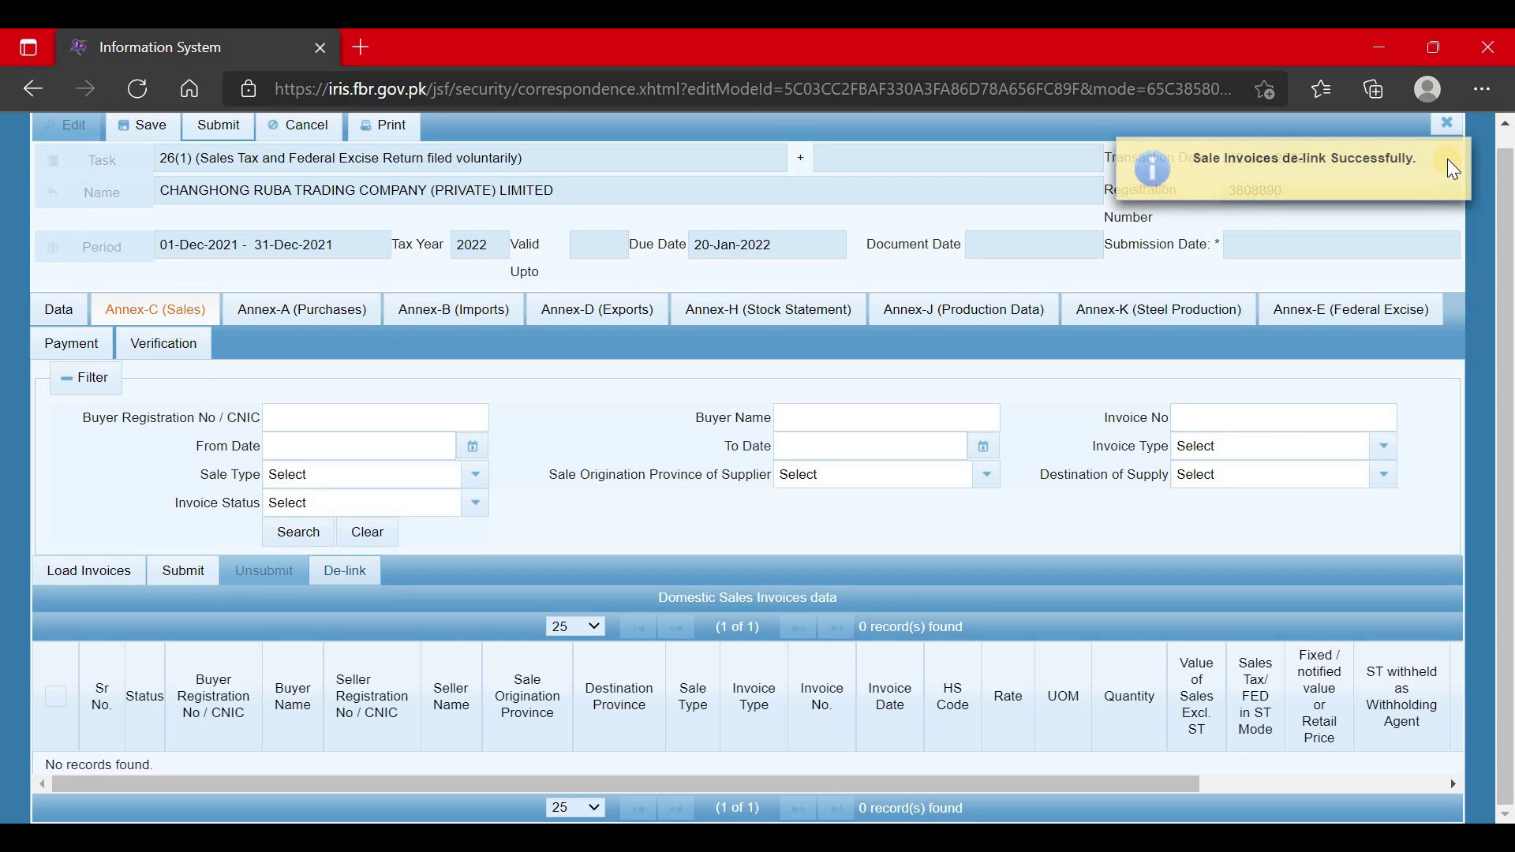
- Close the return and delete its 26(1) draft for December 2021 from the draft declarations
click(1449, 161)
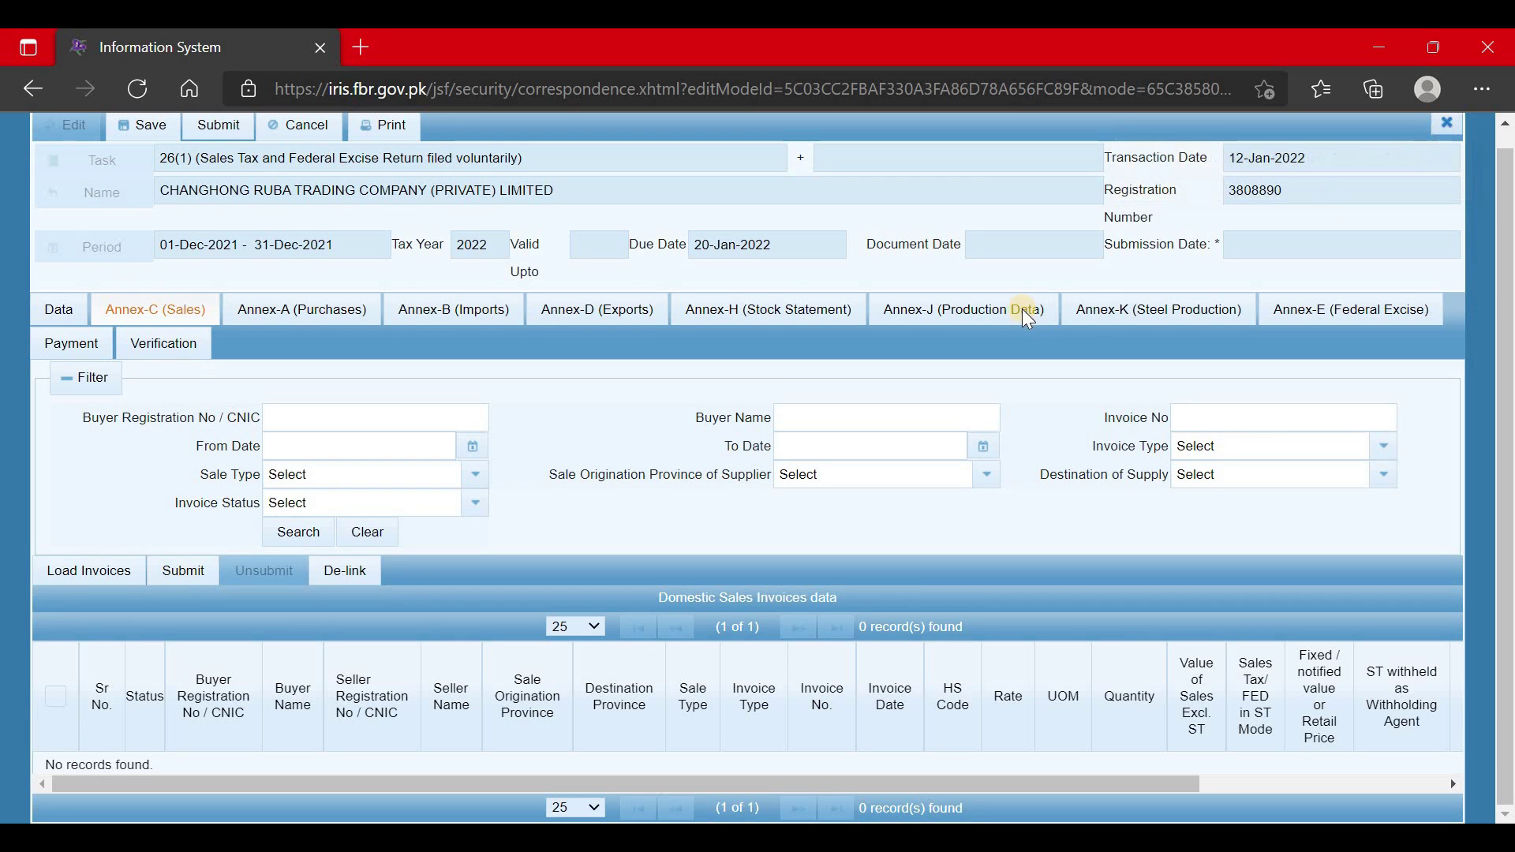
click(610, 503)
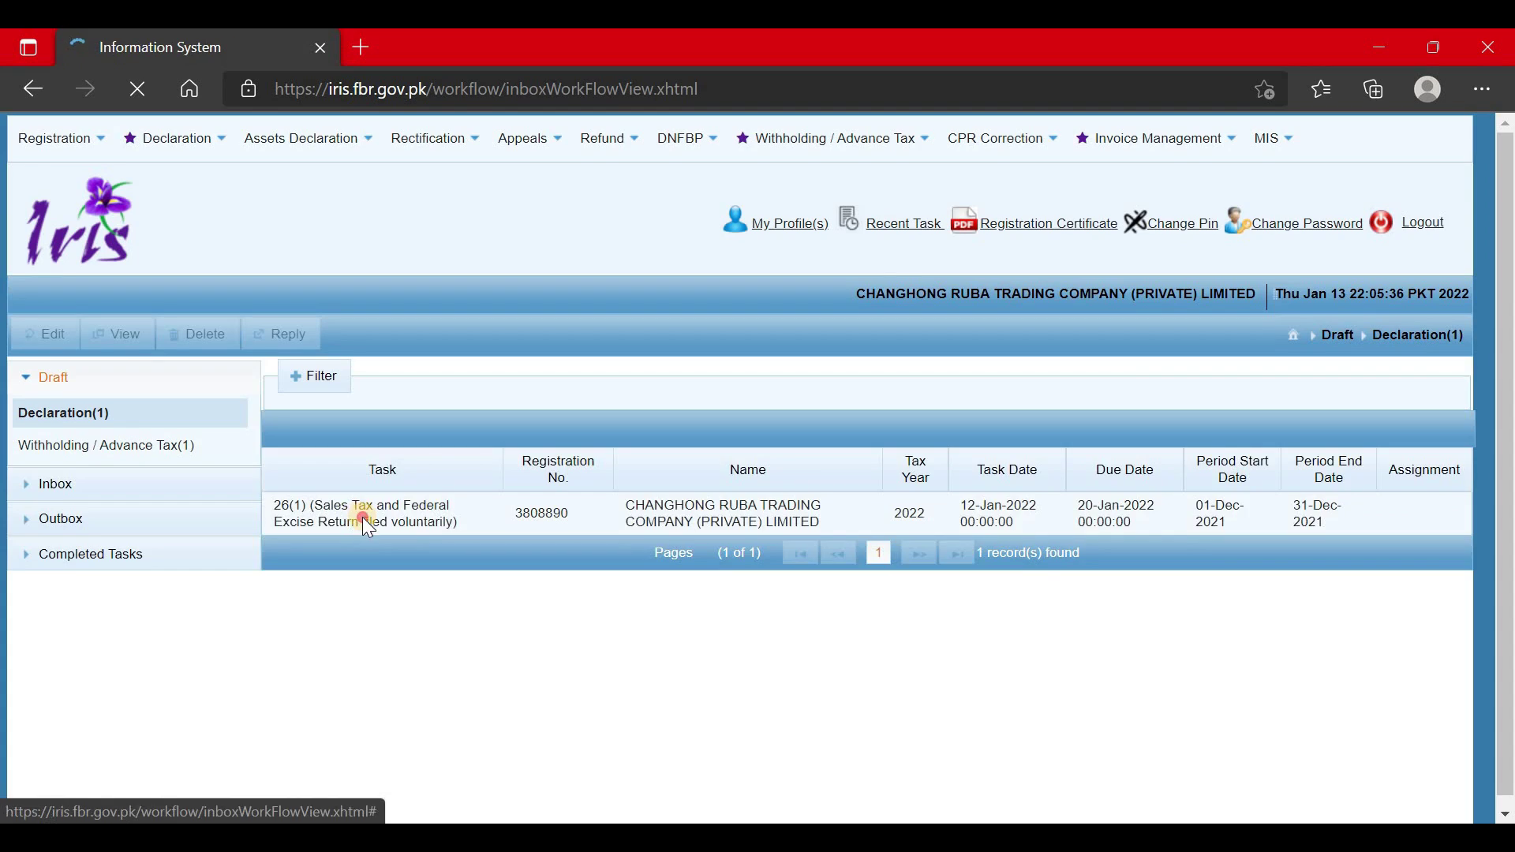
click(223, 414)
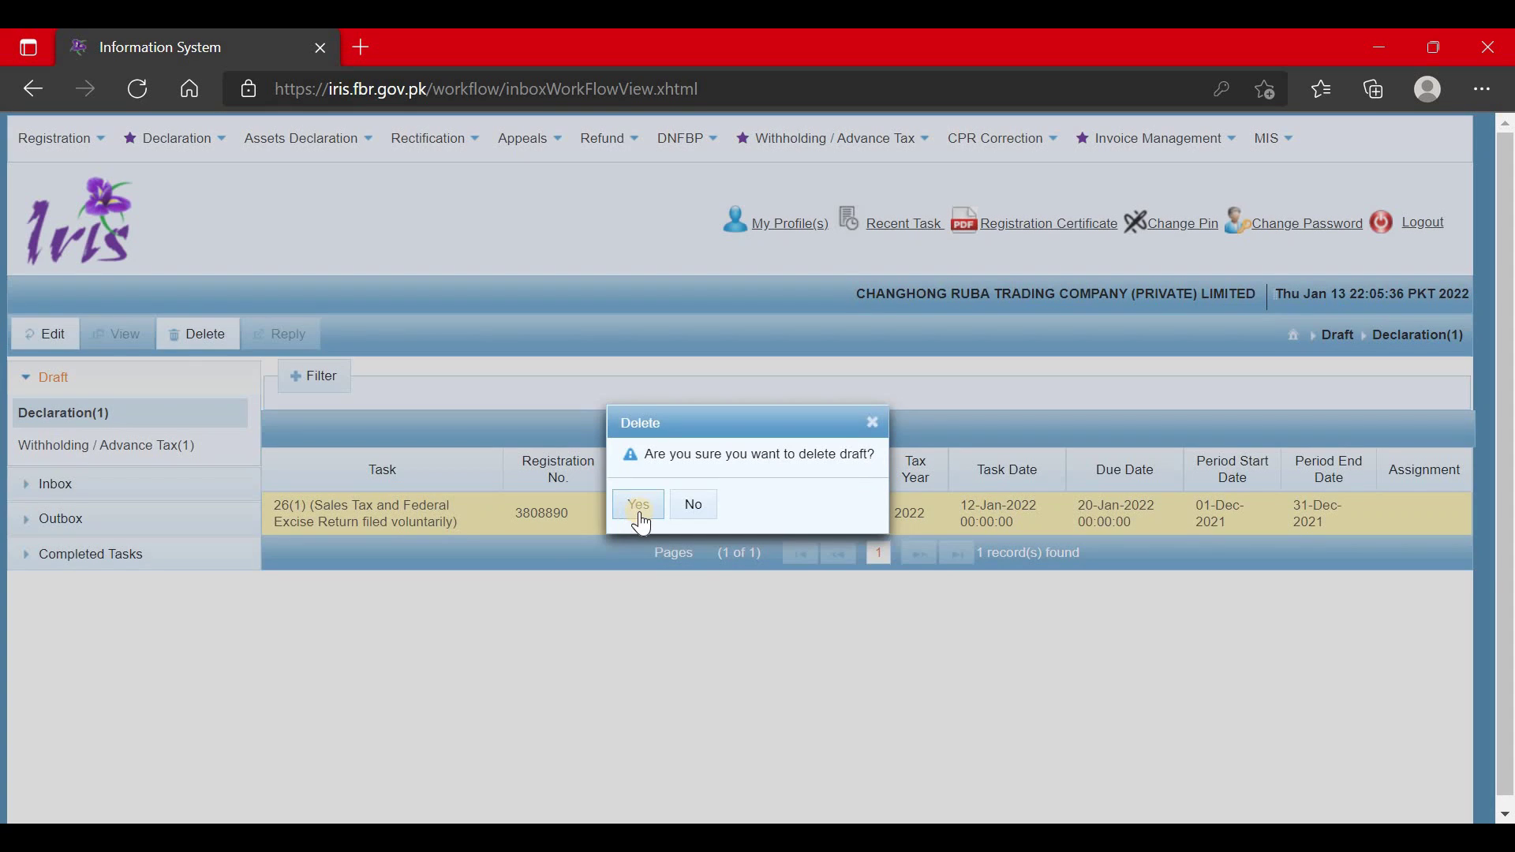
click(637, 518)
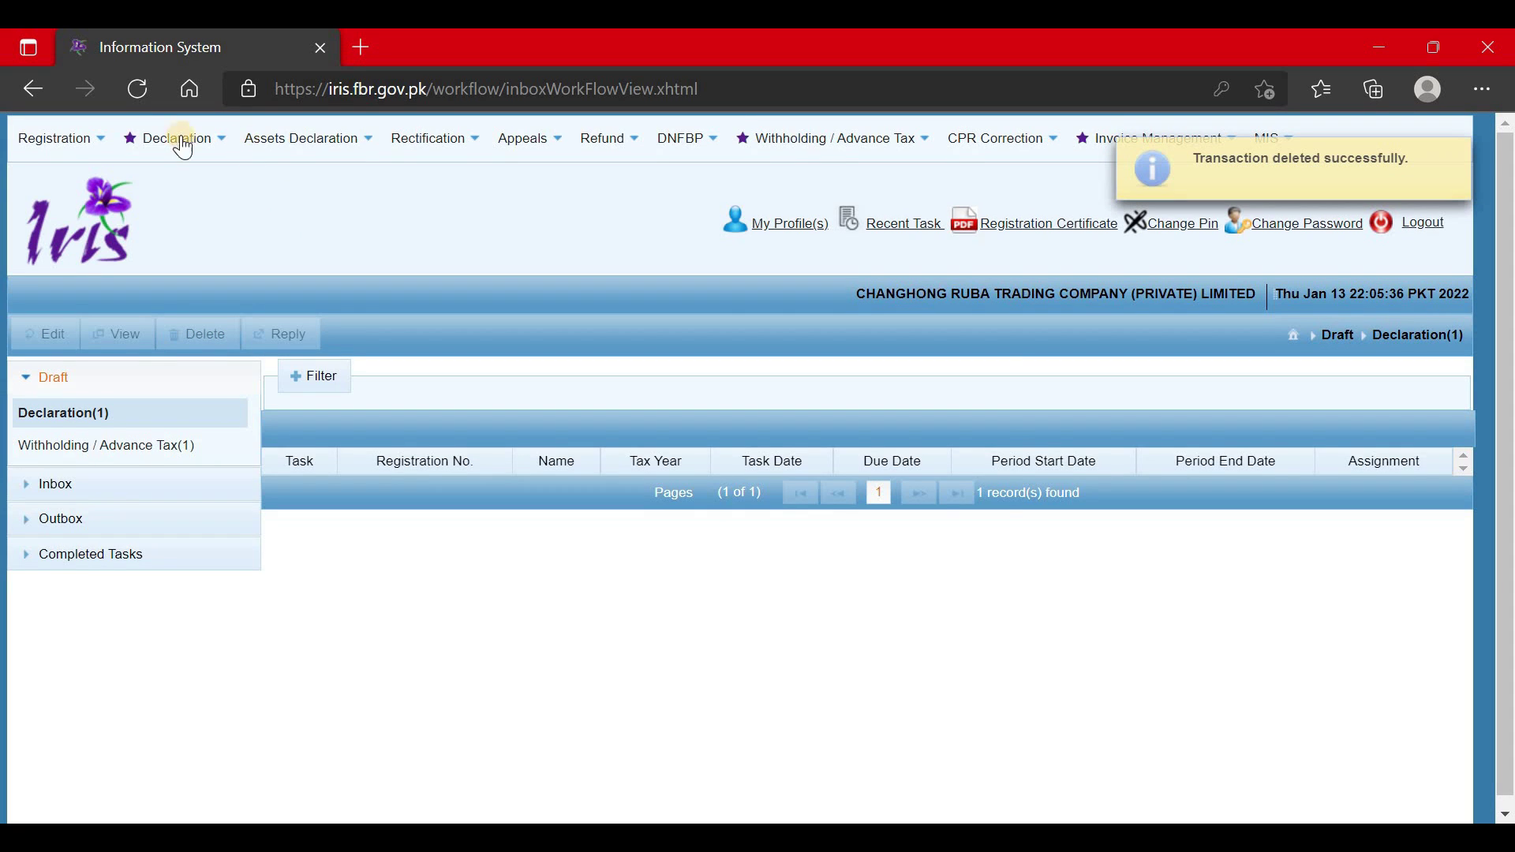
- Start a new 26(1) Sales Tax and Federal Excise Return and choose CHANGHONG RUBA TRADING COMPANY (PRIVATE) LIMITED as the taxpayer
mouse_move(237, 152)
scroll(383, 671, down, 3)
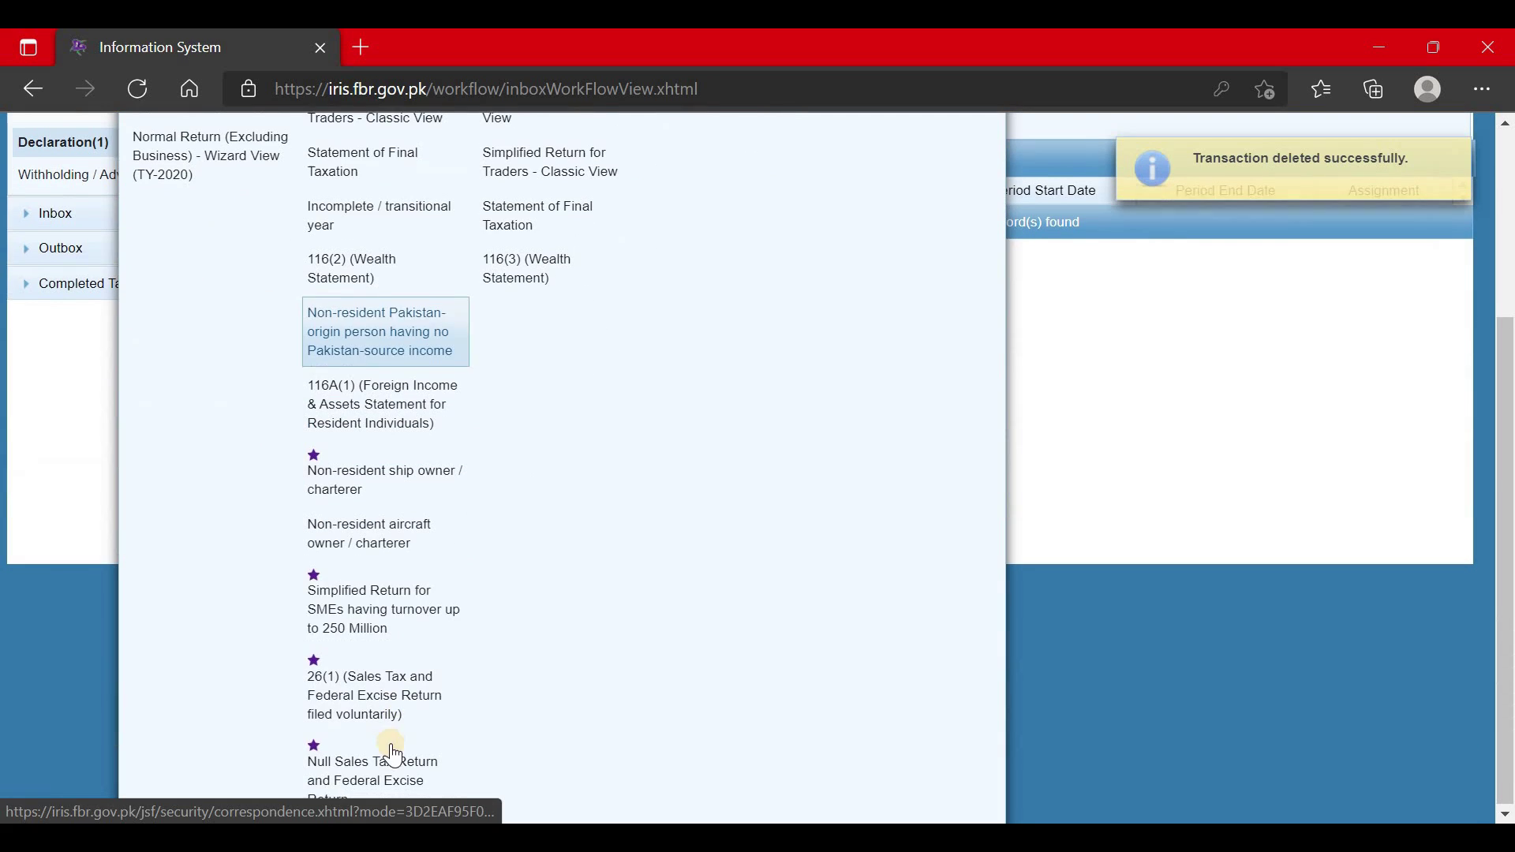
click(390, 692)
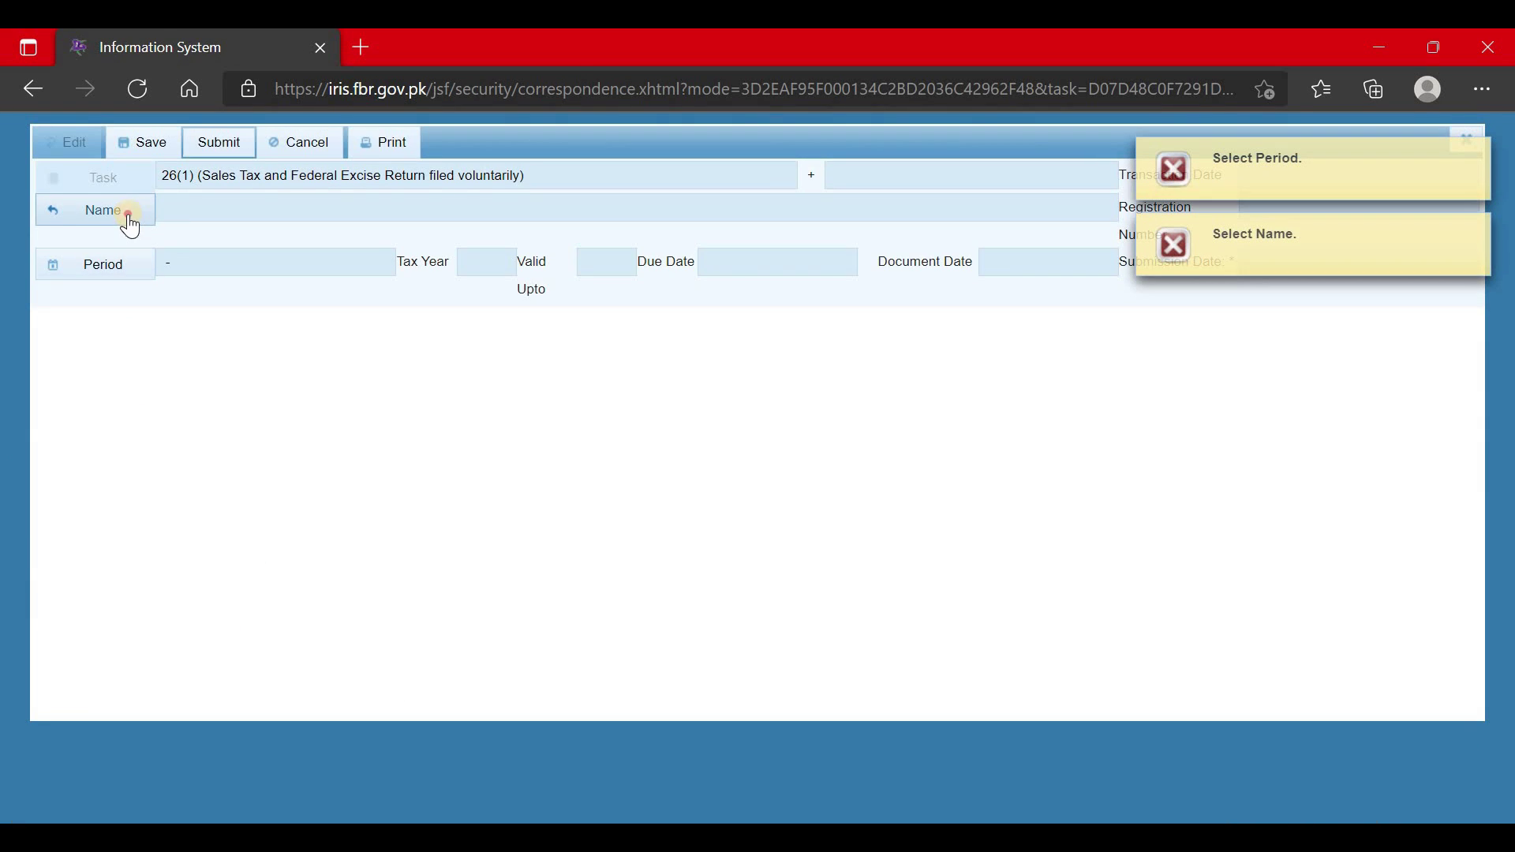
click(129, 225)
click(1105, 492)
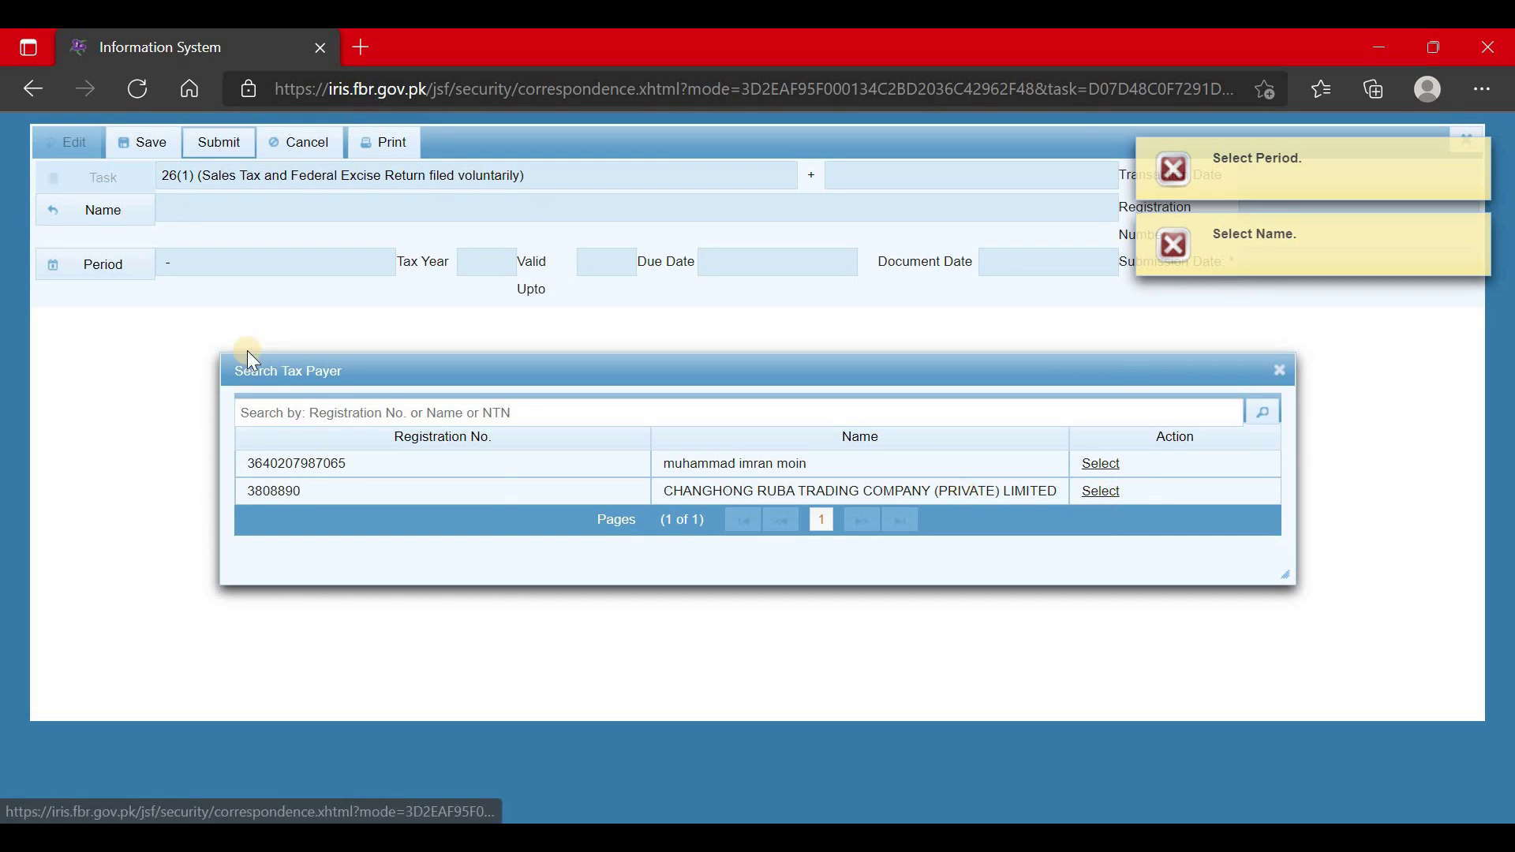
- Search the tax period 2022 and select 01-Dec-2021 to 31-Dec-2021 as the return period
click(88, 272)
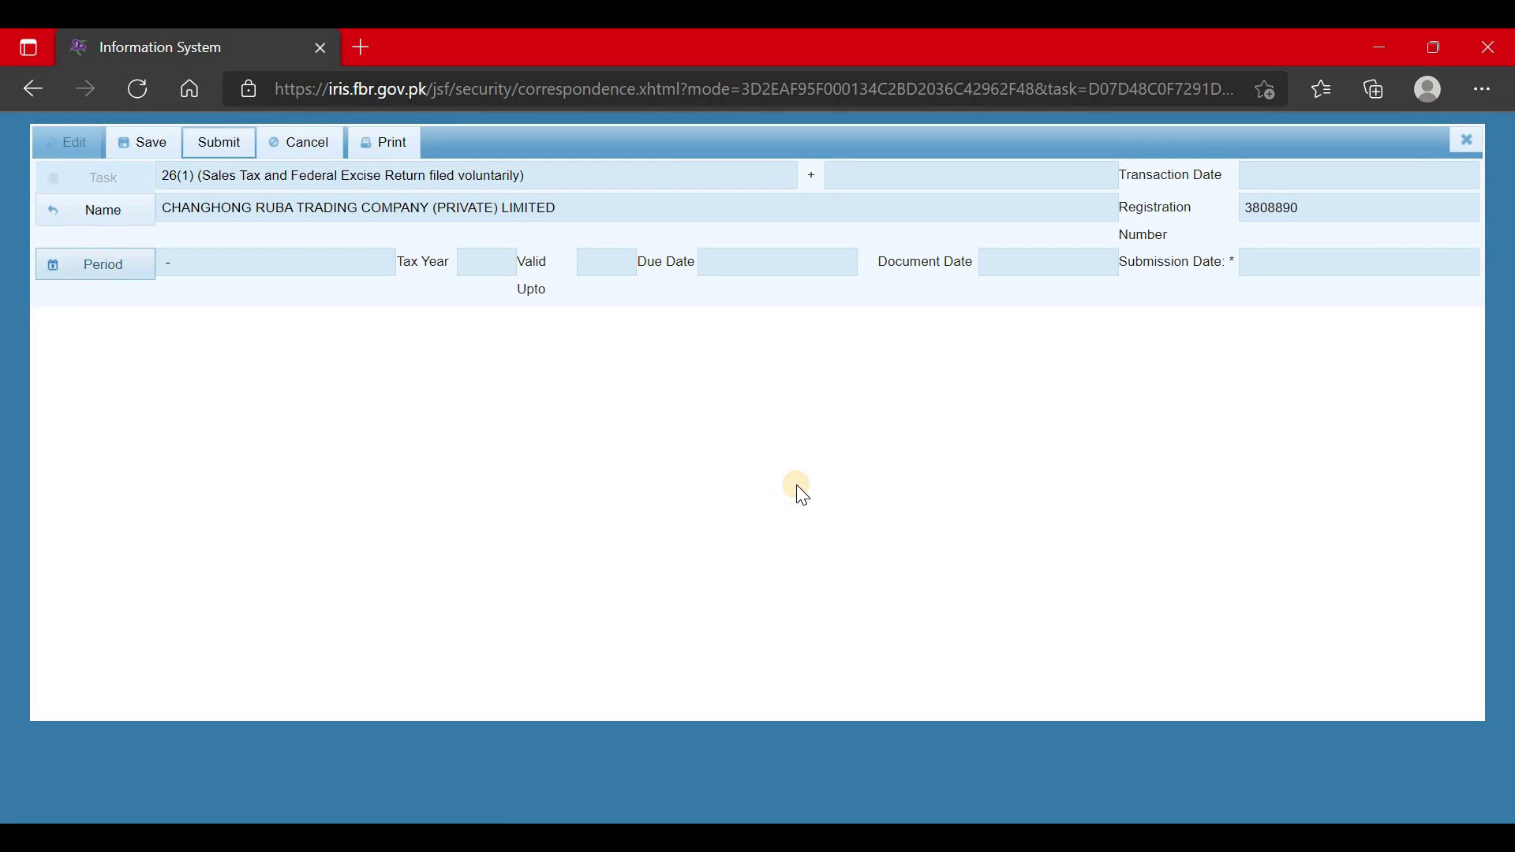
text(2022)
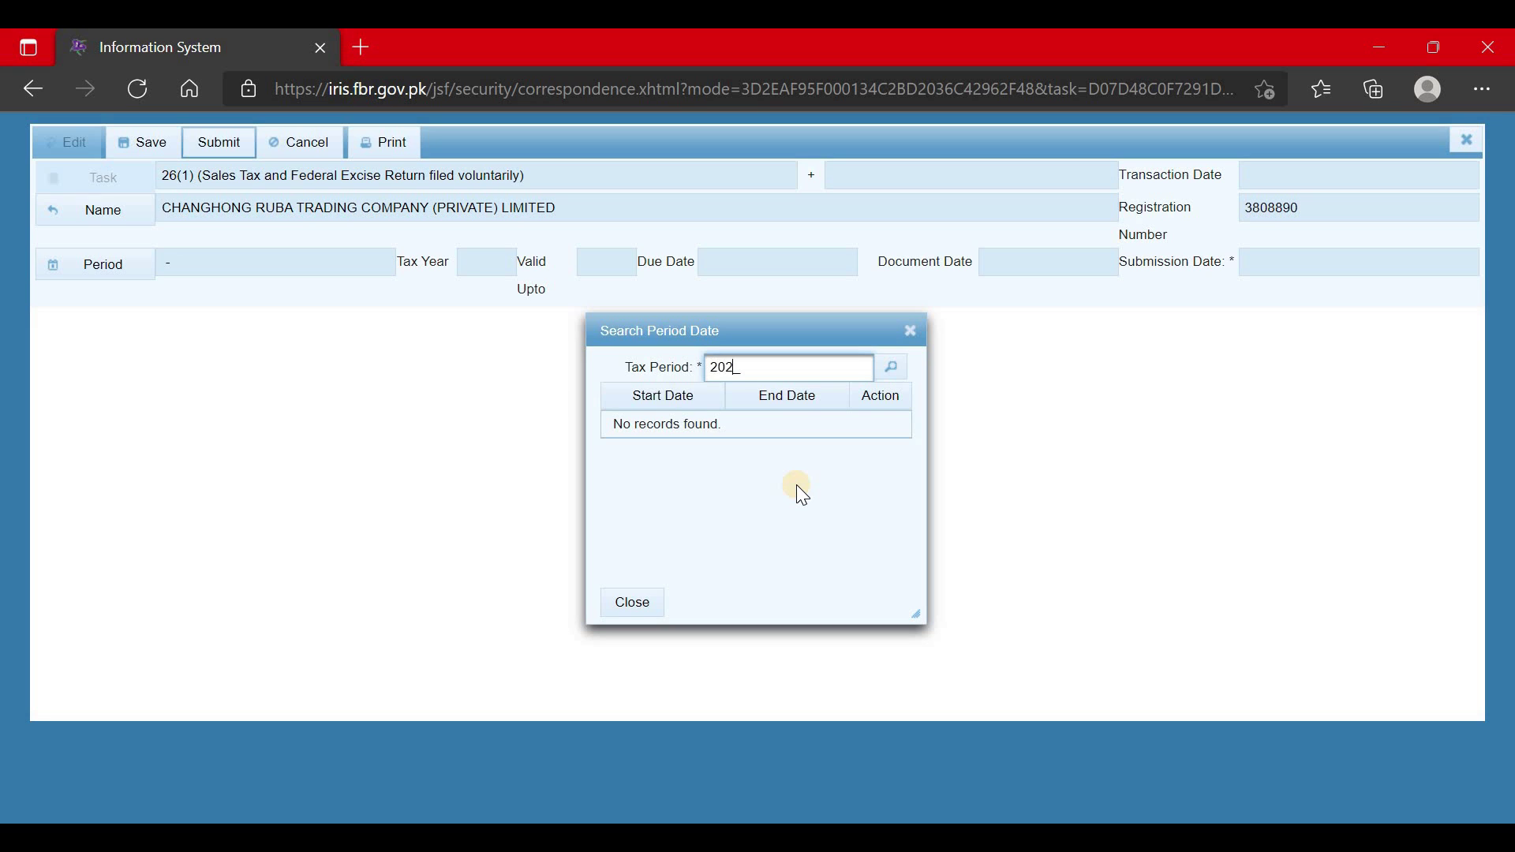
key(Return)
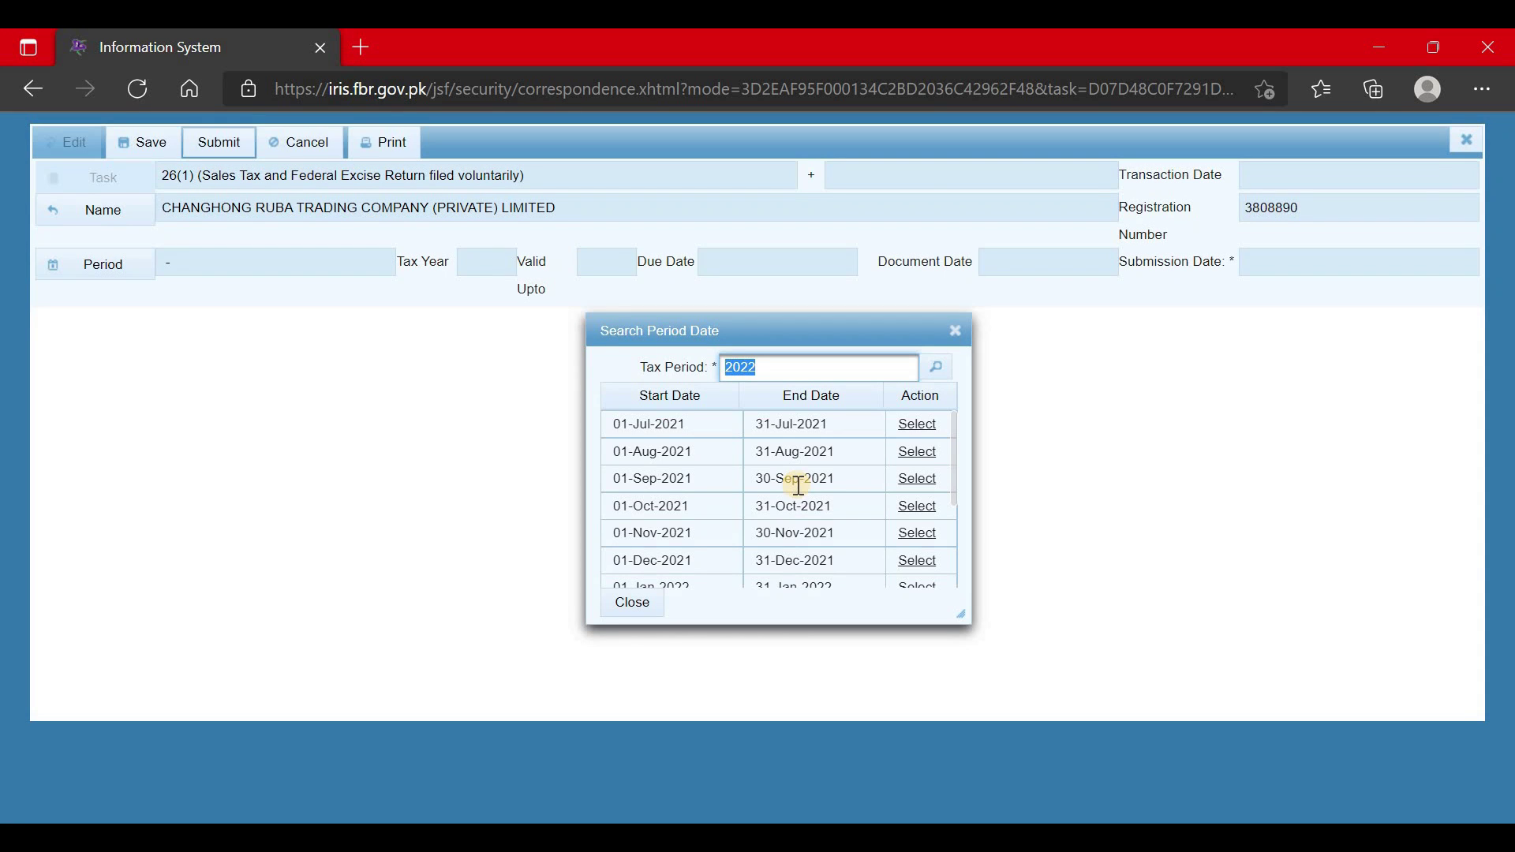
click(911, 563)
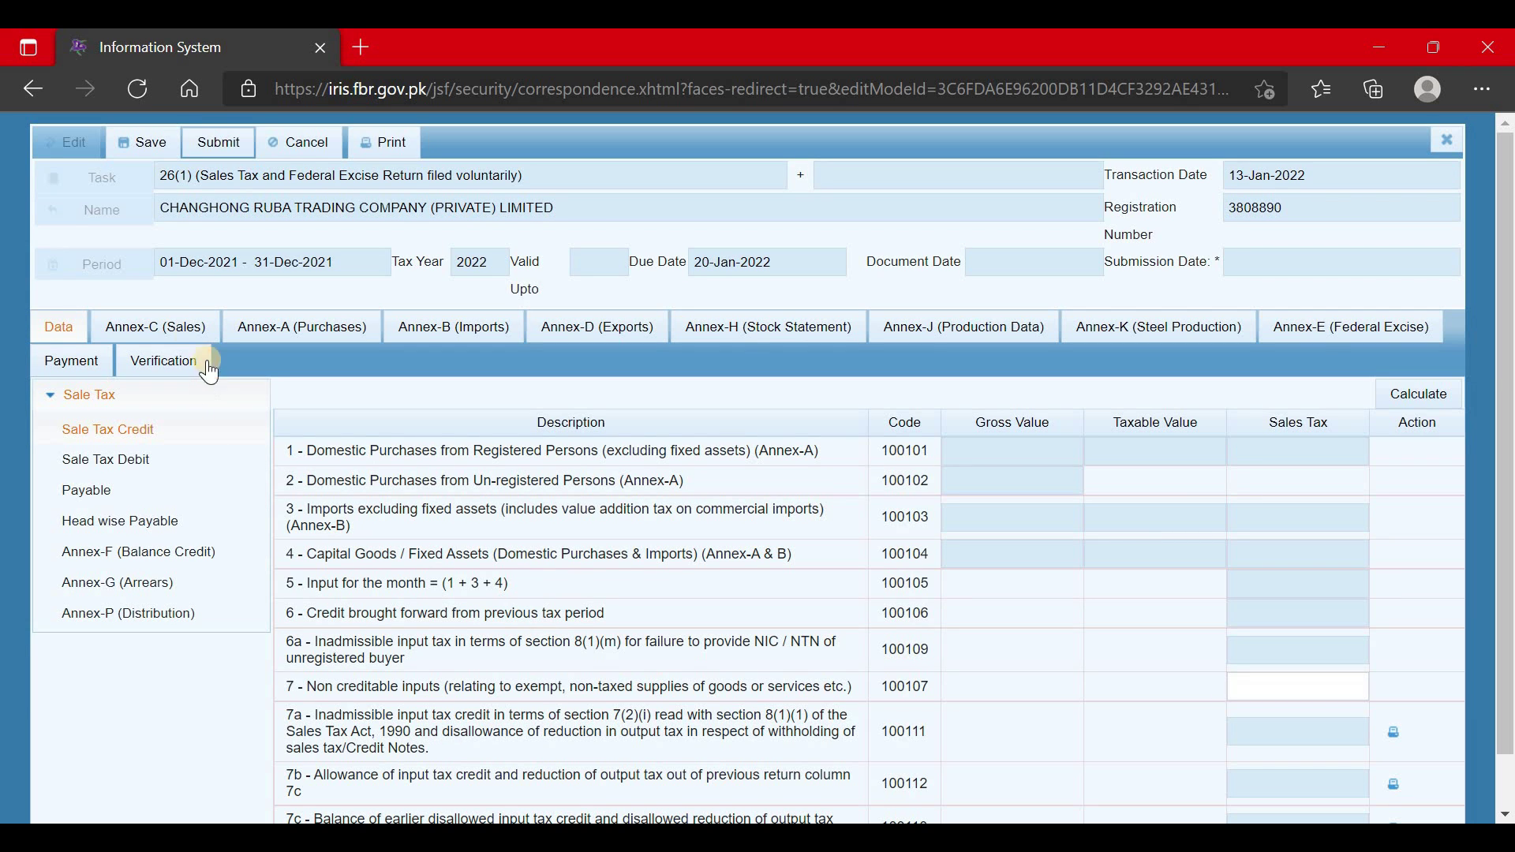
- Calculate the Sale Tax Debit section of the new return
click(139, 459)
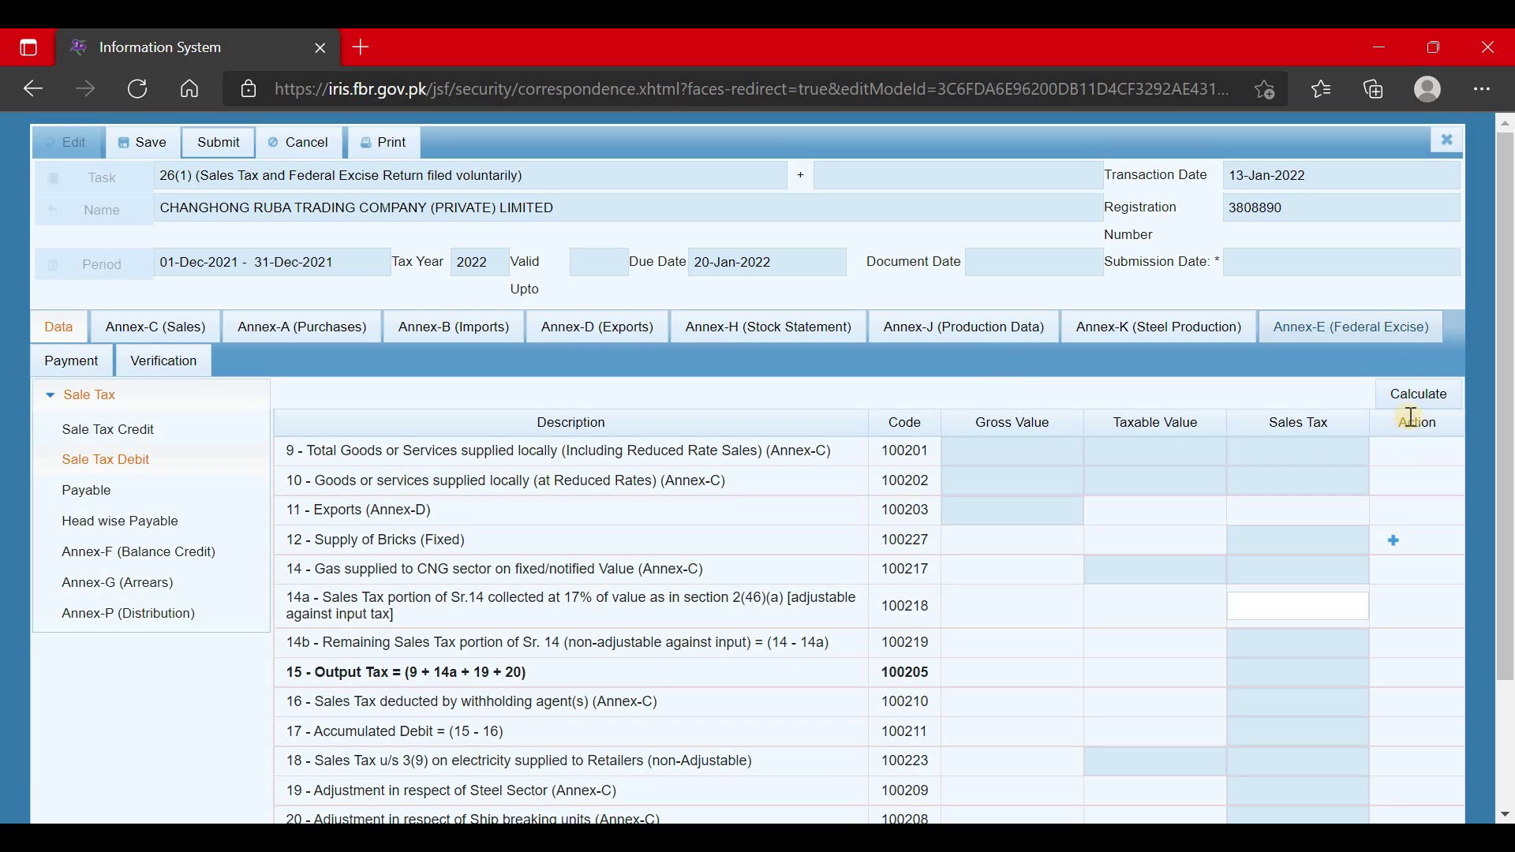
click(1417, 394)
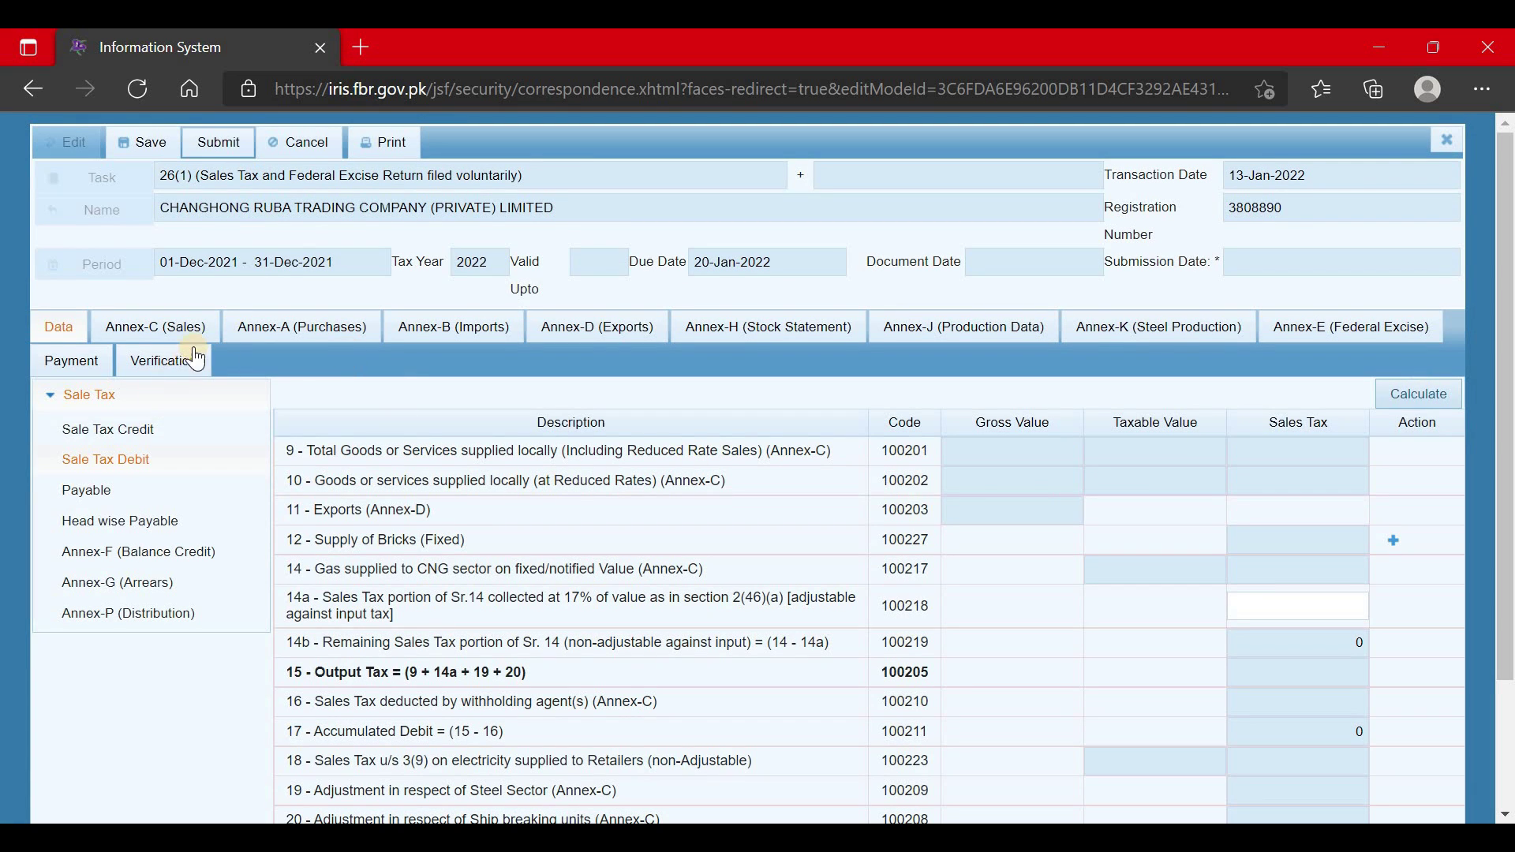
- Load the sale invoices into Annex-C of the new return and go back to its Sale Tax Debit data
click(152, 327)
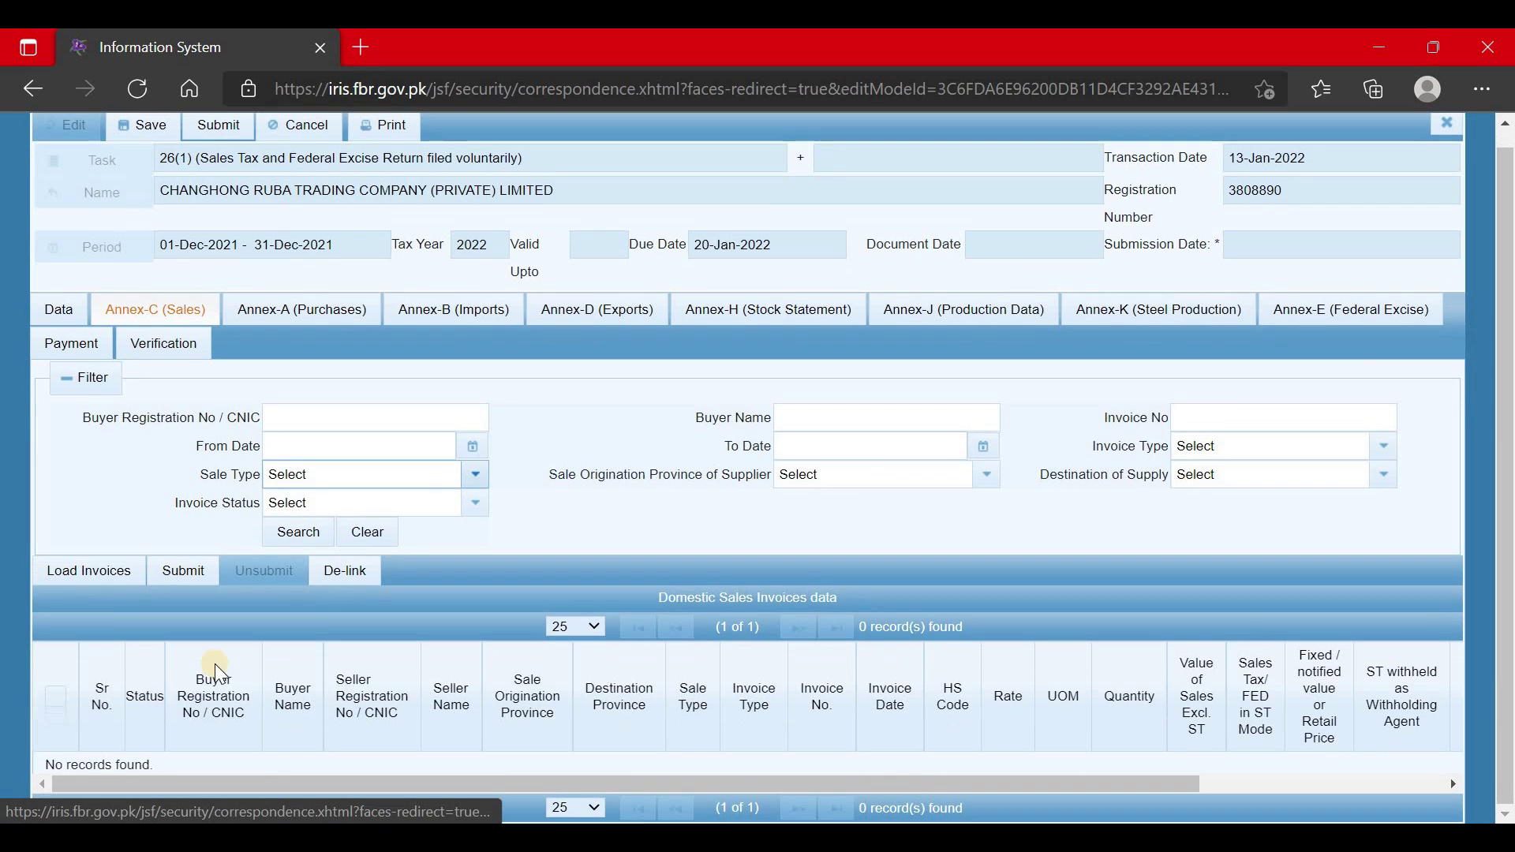
click(337, 596)
scroll(334, 581, down, 4)
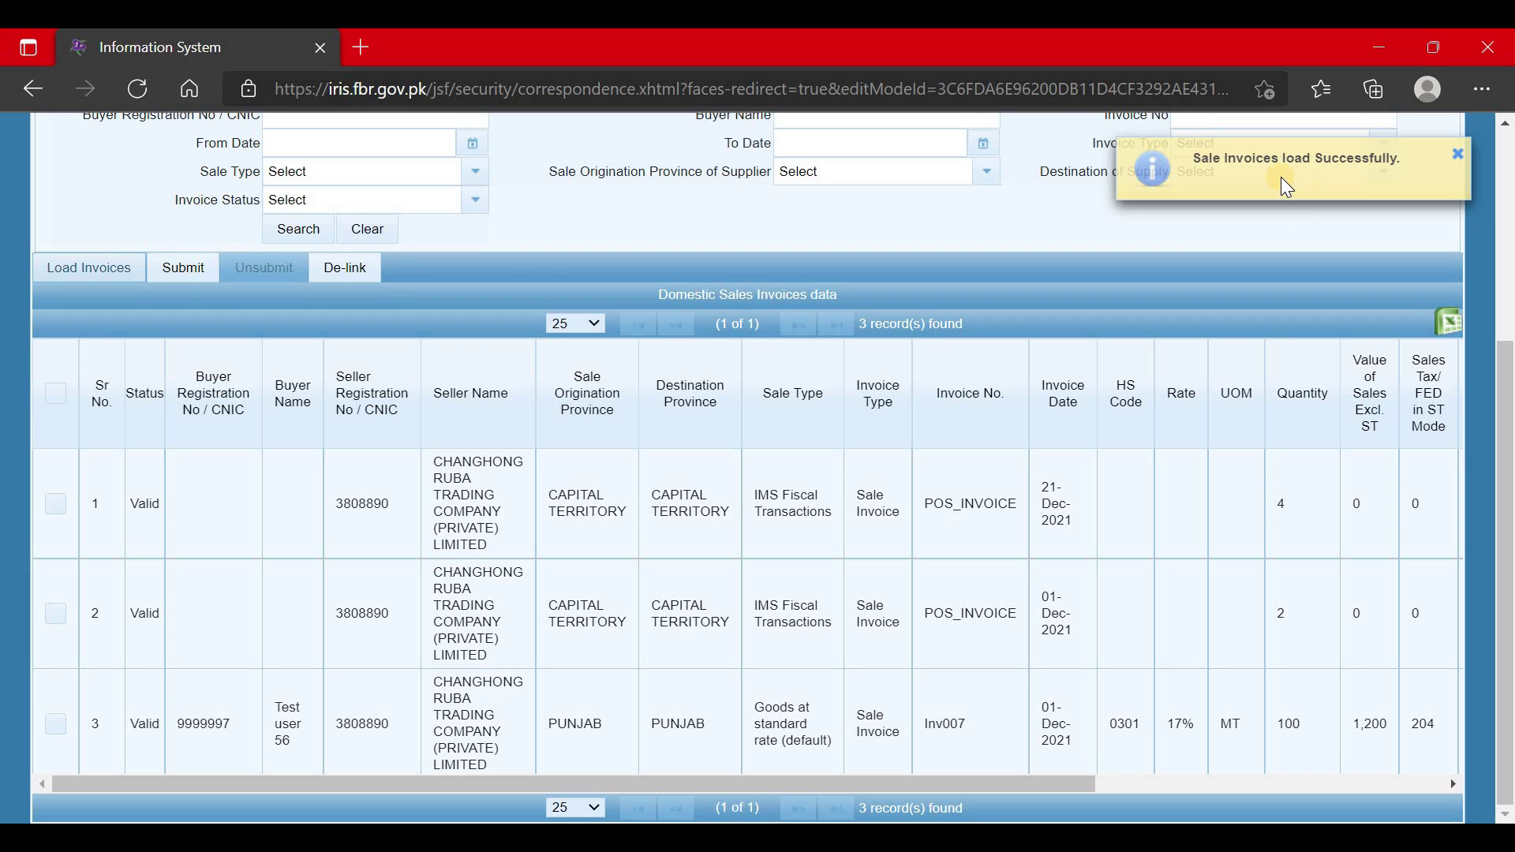
scroll(211, 343, up, 4)
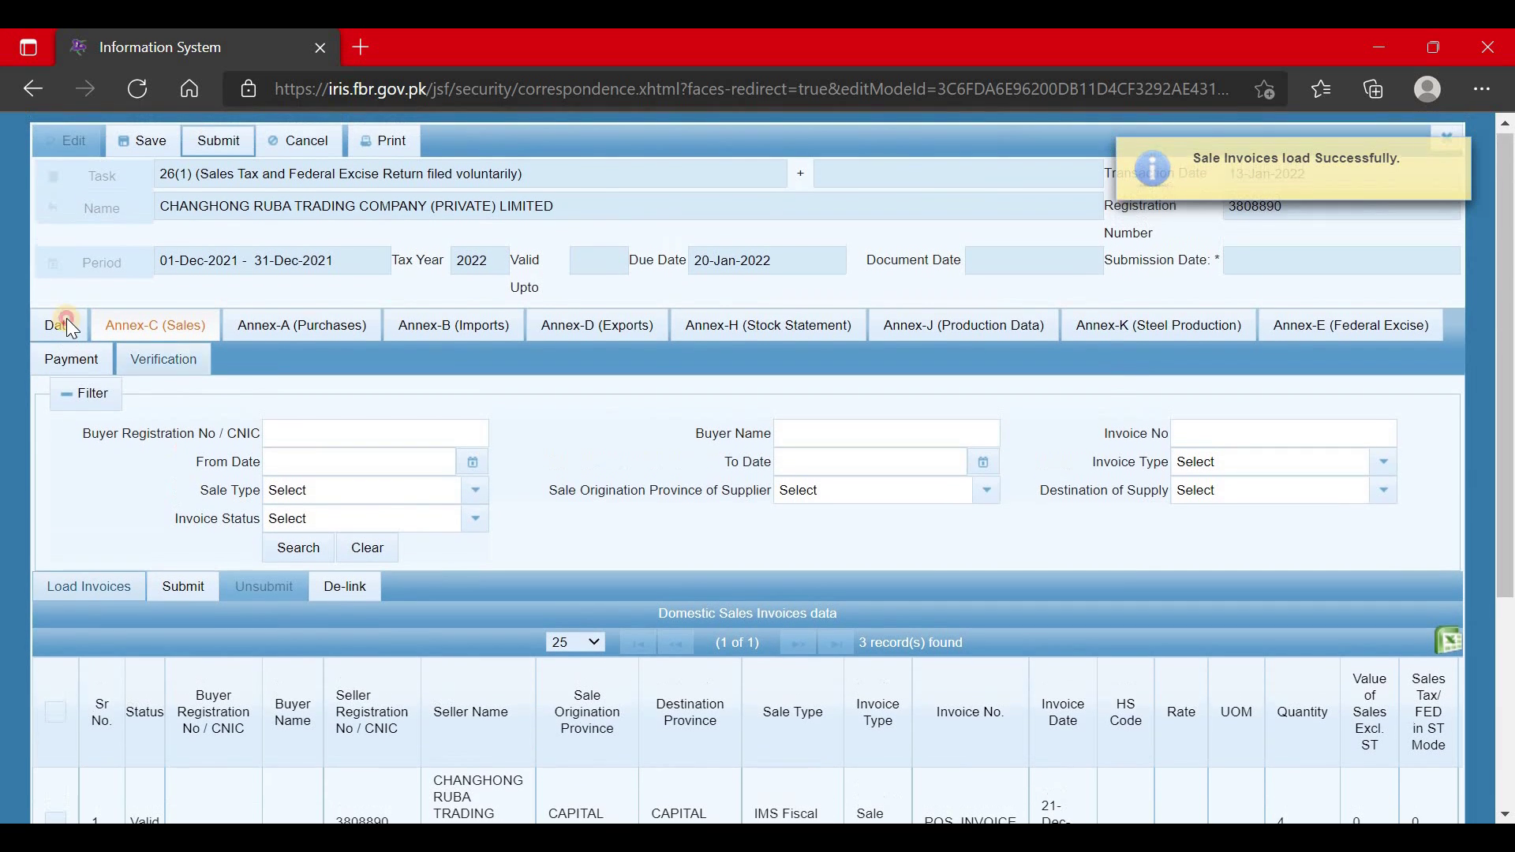
click(68, 318)
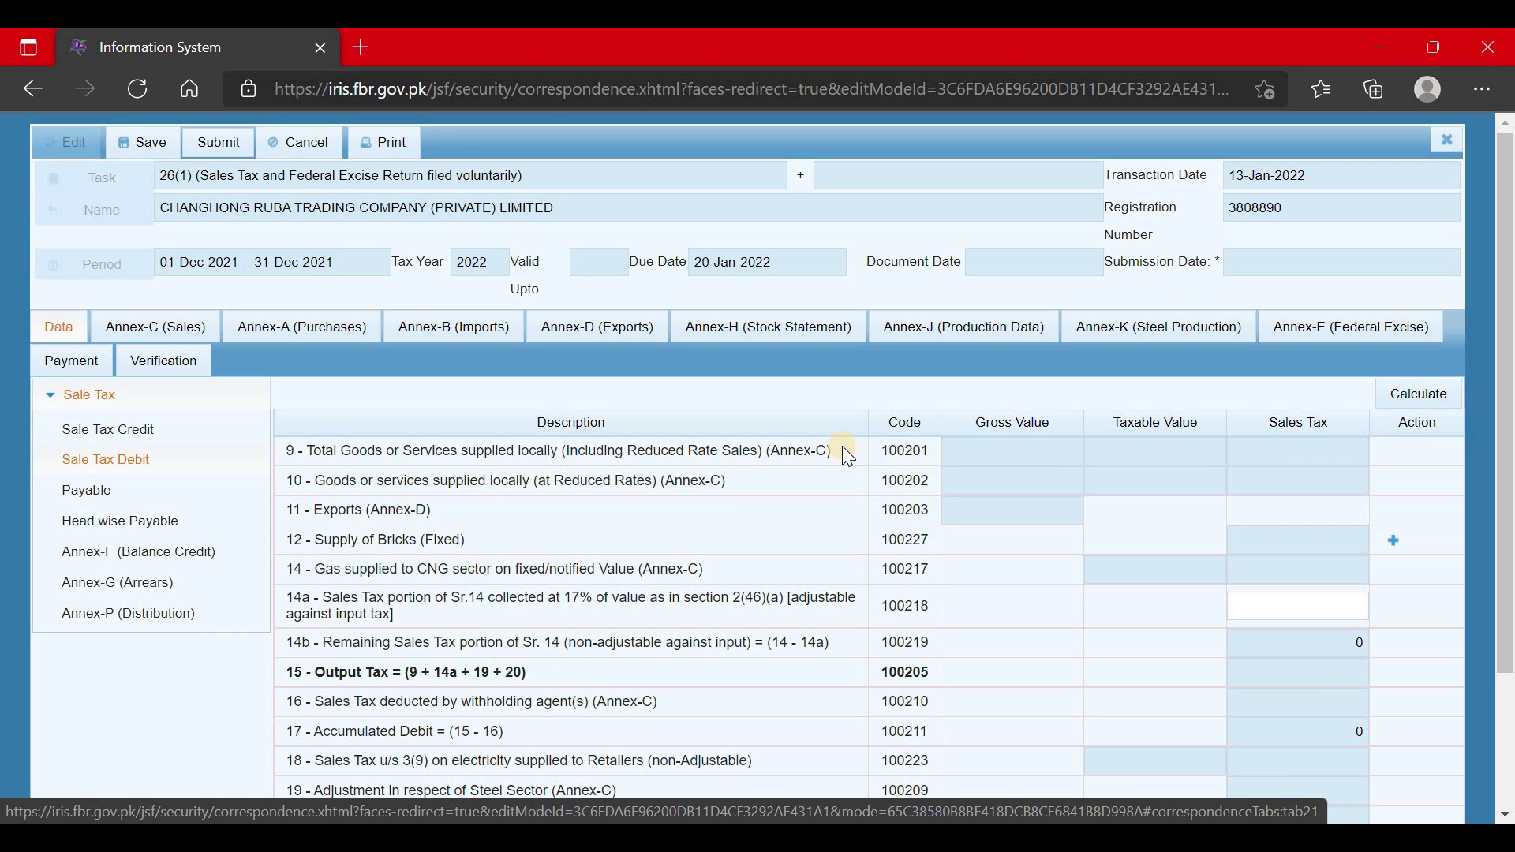
- Calculate the Sale Tax Debit section from the loaded Annex-C invoices and check its output tax and accumulated debit rows
click(449, 336)
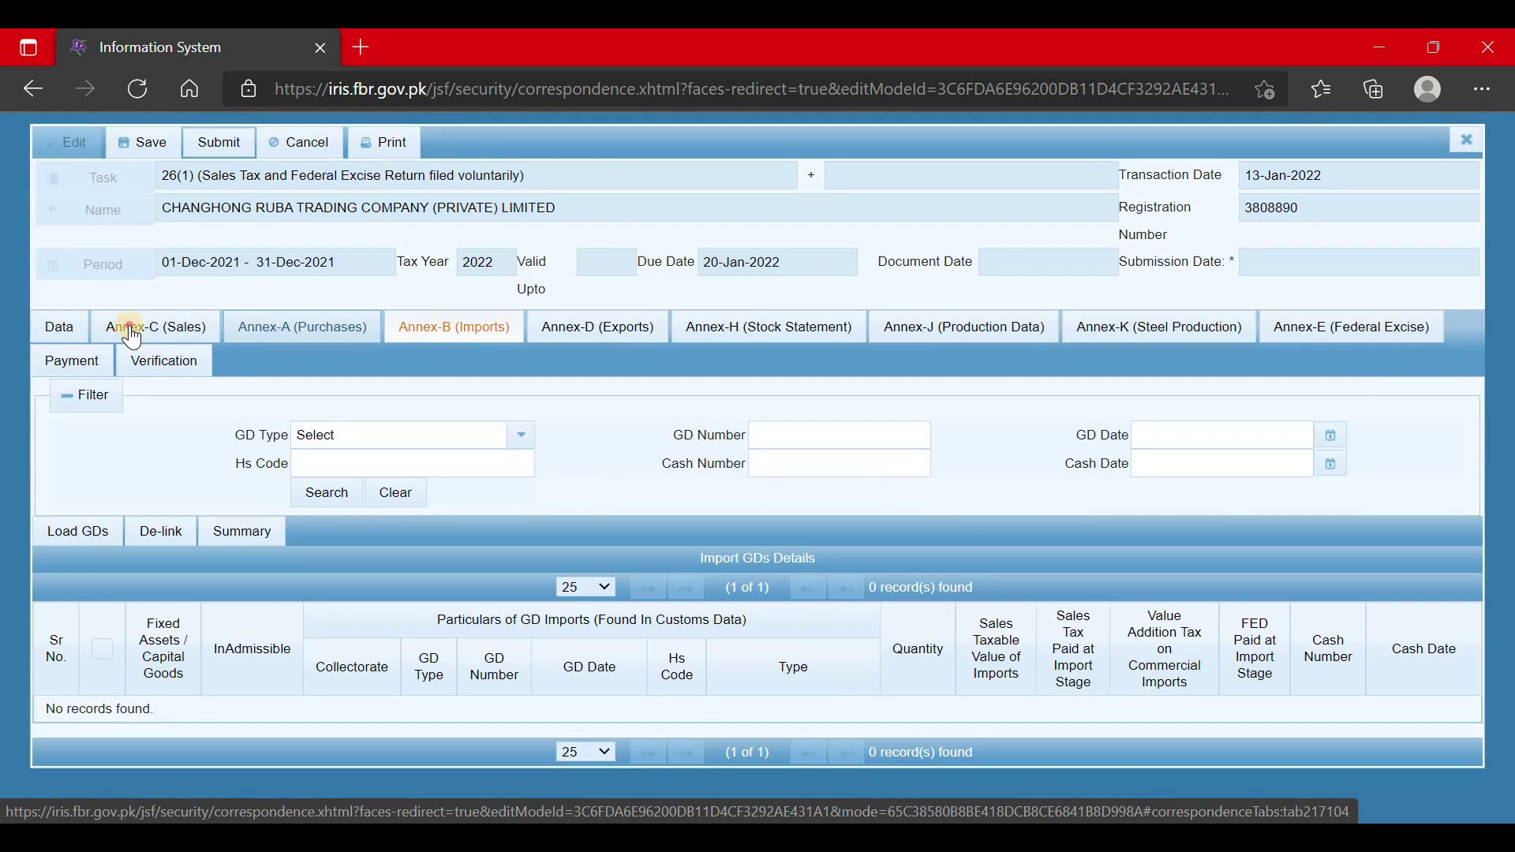
click(132, 334)
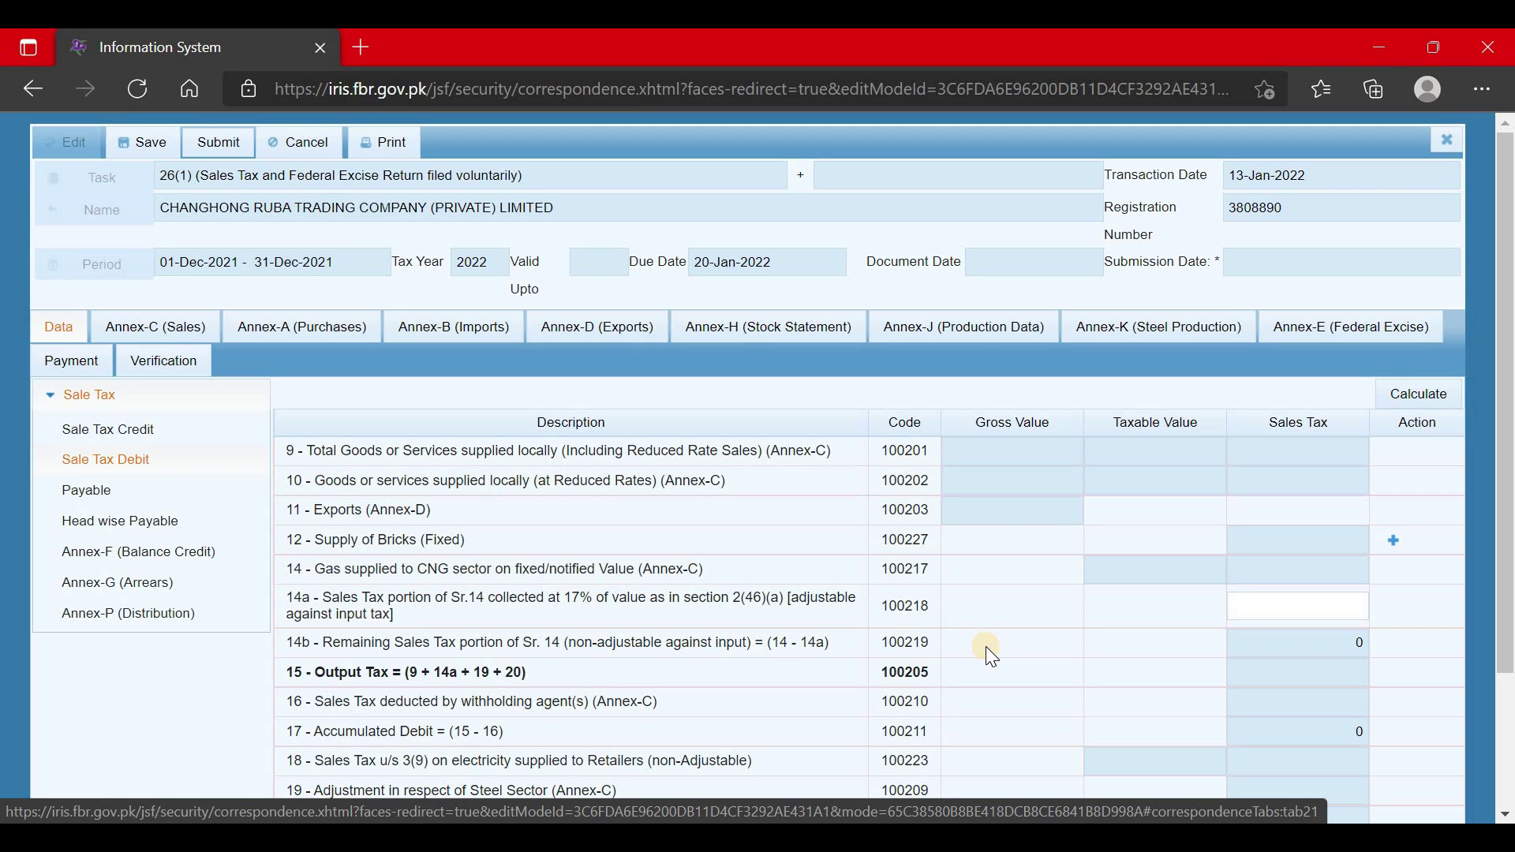
click(1410, 395)
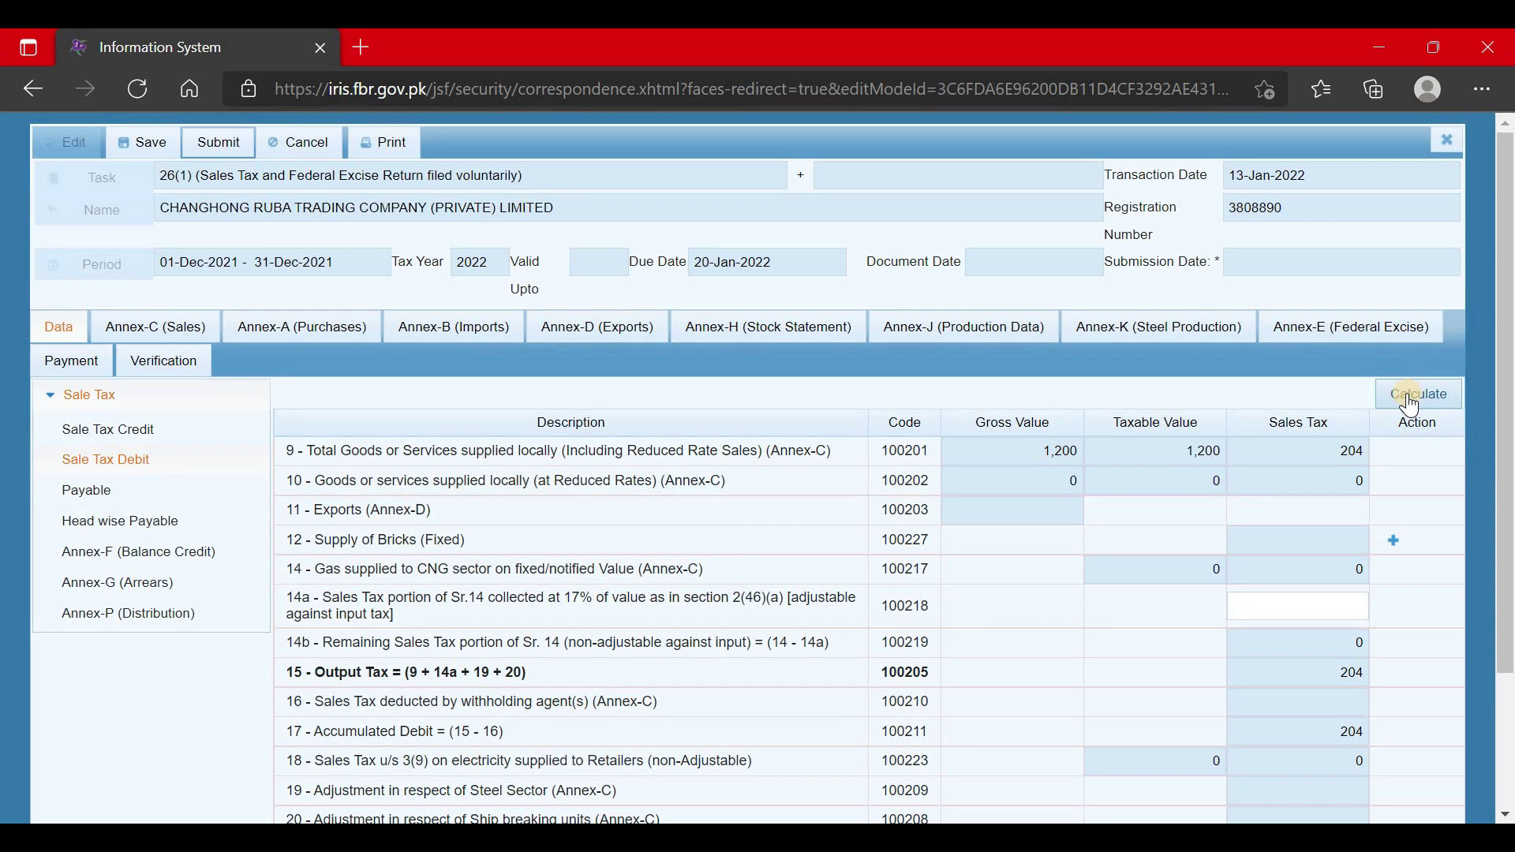
click(1357, 481)
scroll(1359, 495, down, 2)
click(1359, 499)
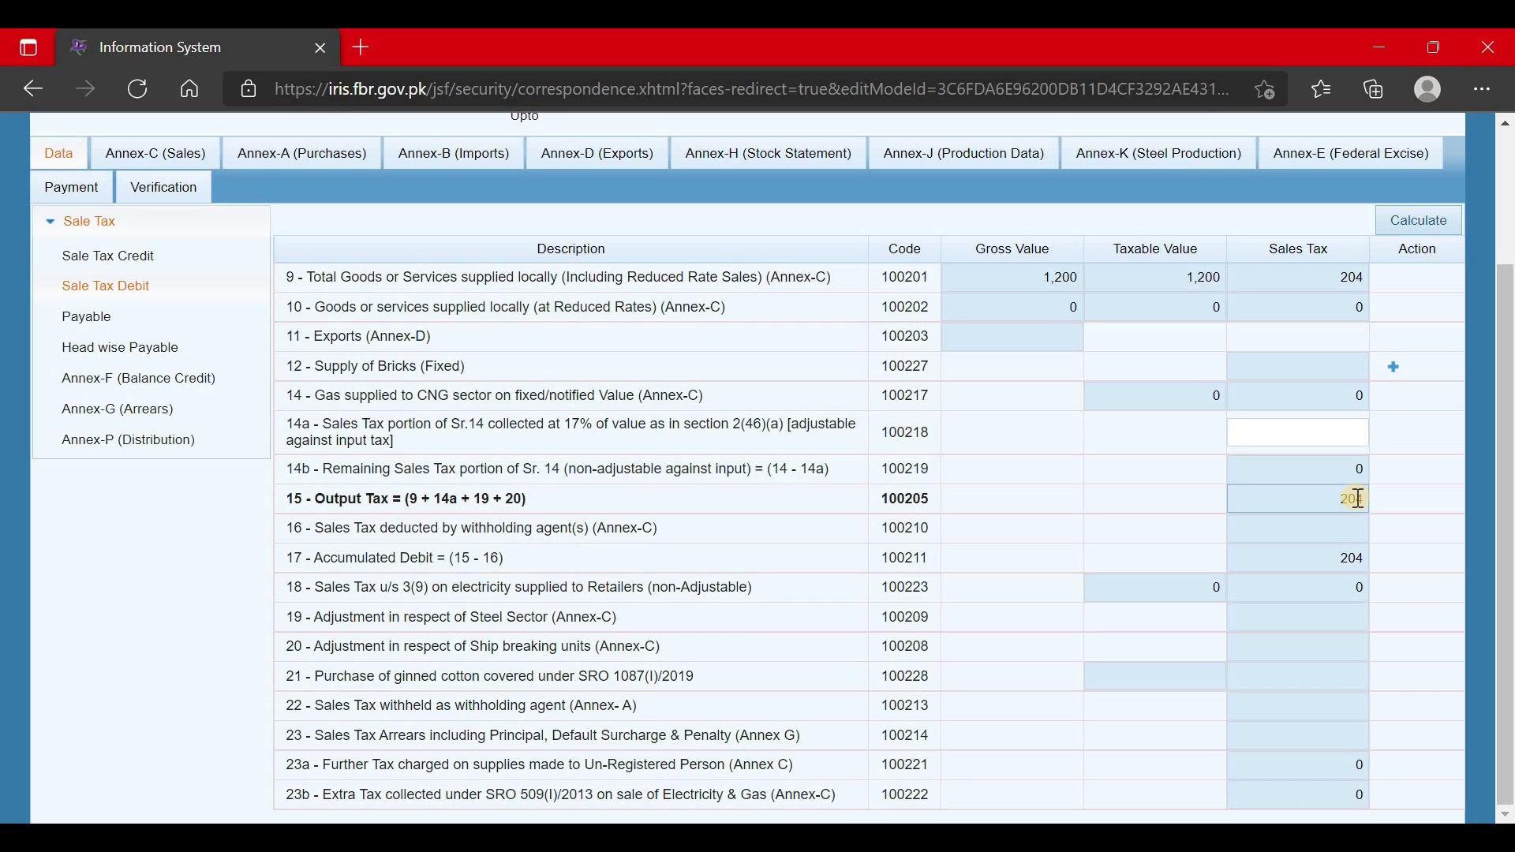
click(1351, 518)
- Look at the options for loading purchase invoices in Annex-A and the import GD details in Annex-B
click(324, 152)
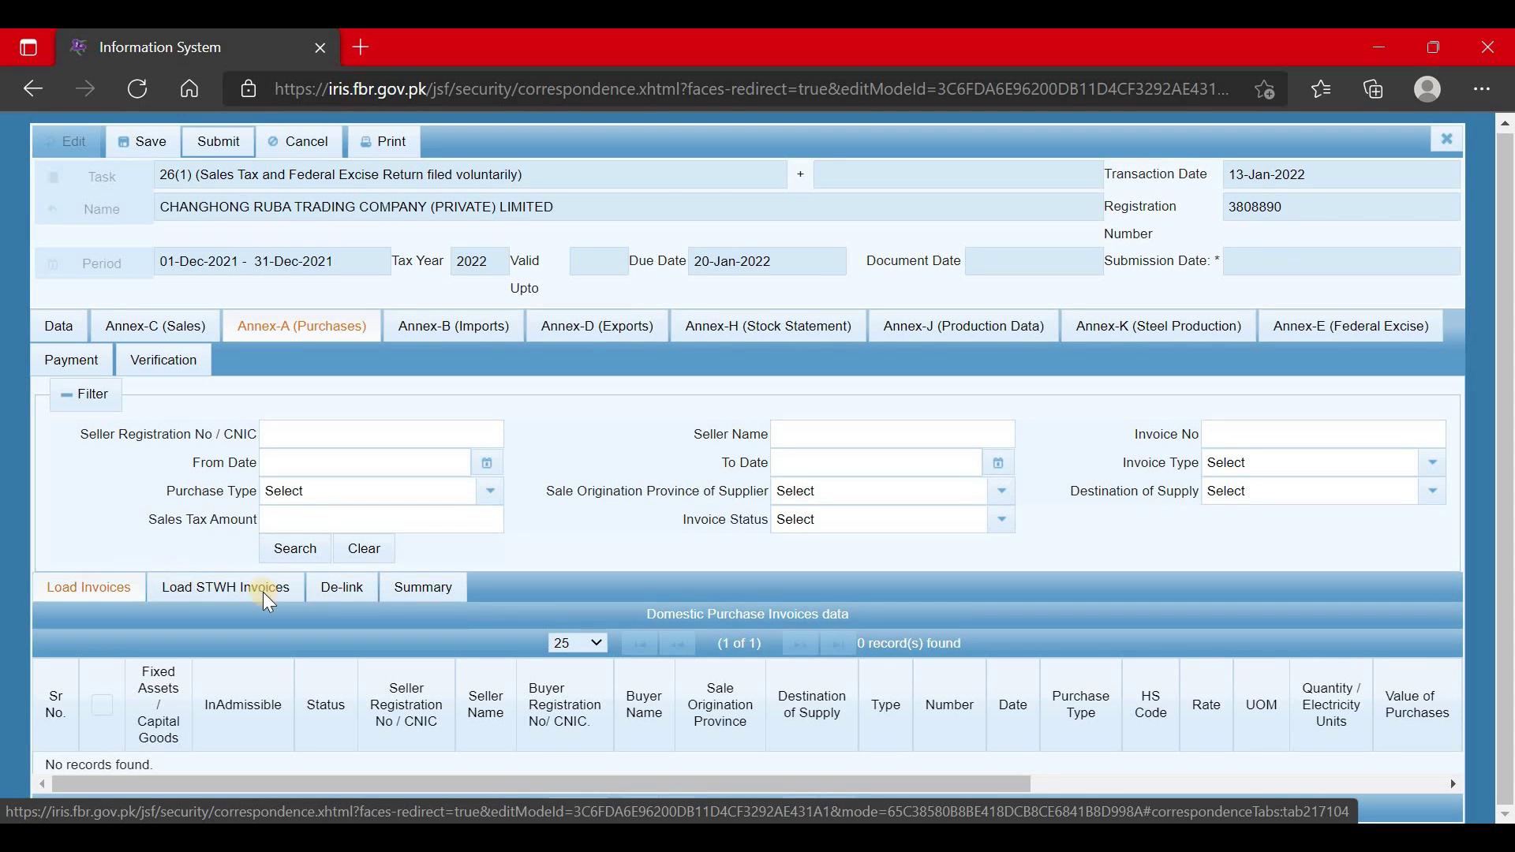
click(265, 593)
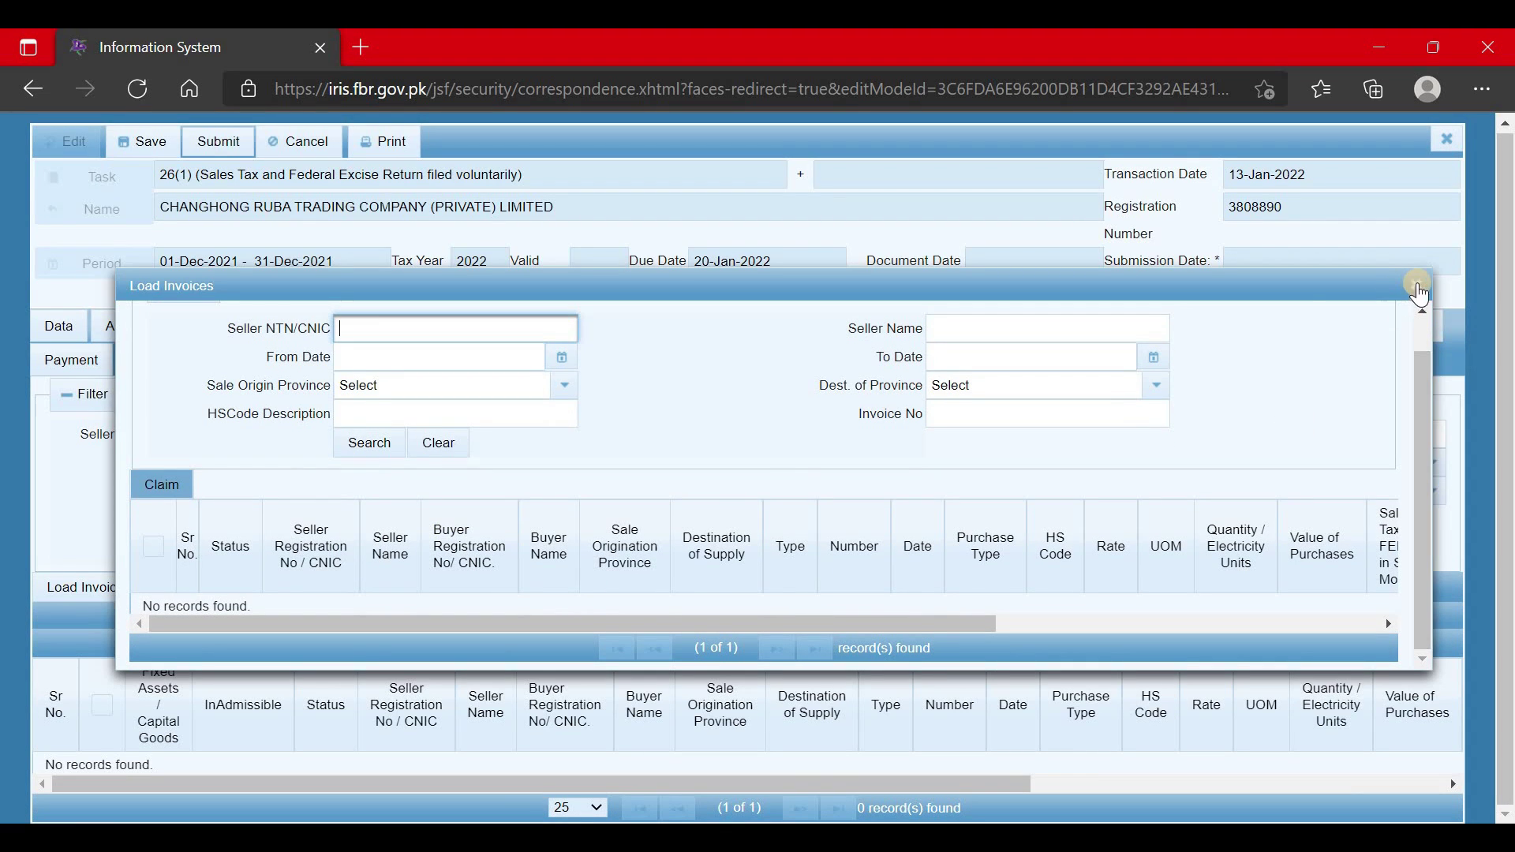
click(483, 328)
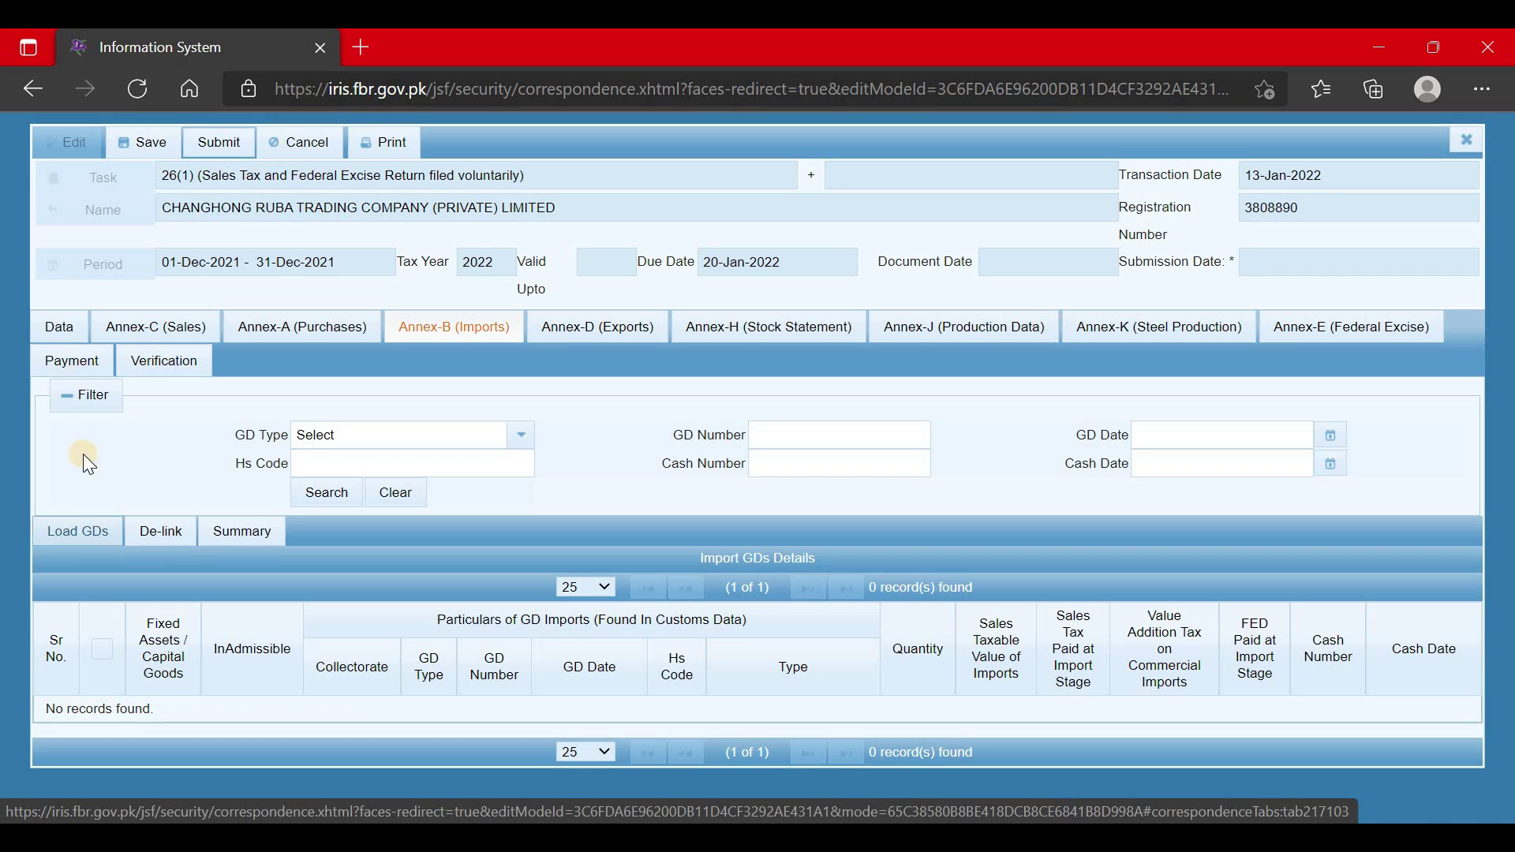
- Recalculate the Sale Tax Debit section of the return data and calculate its Payable section
click(64, 332)
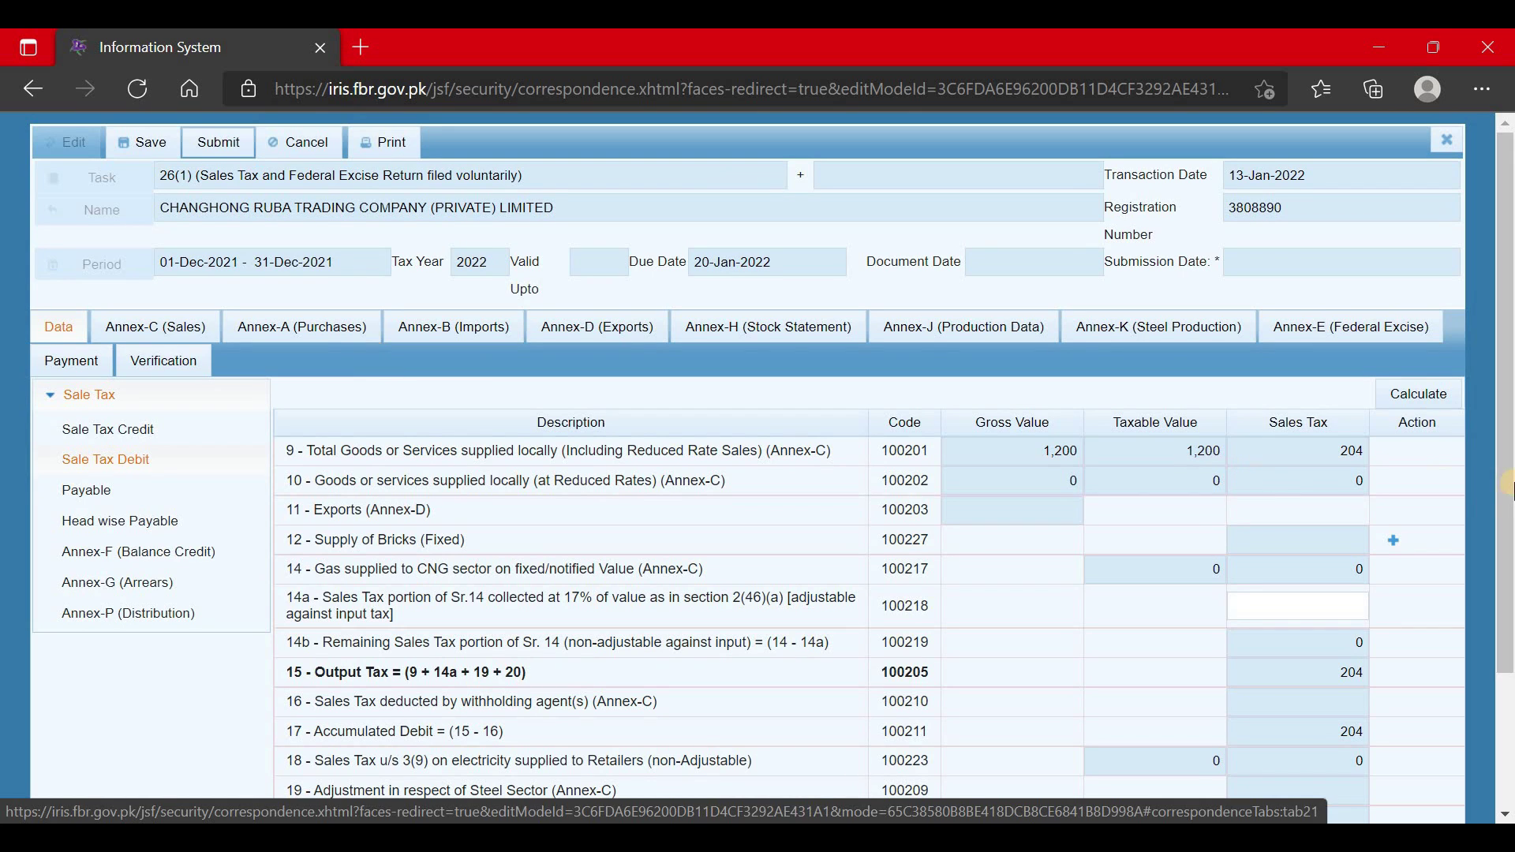
click(1421, 397)
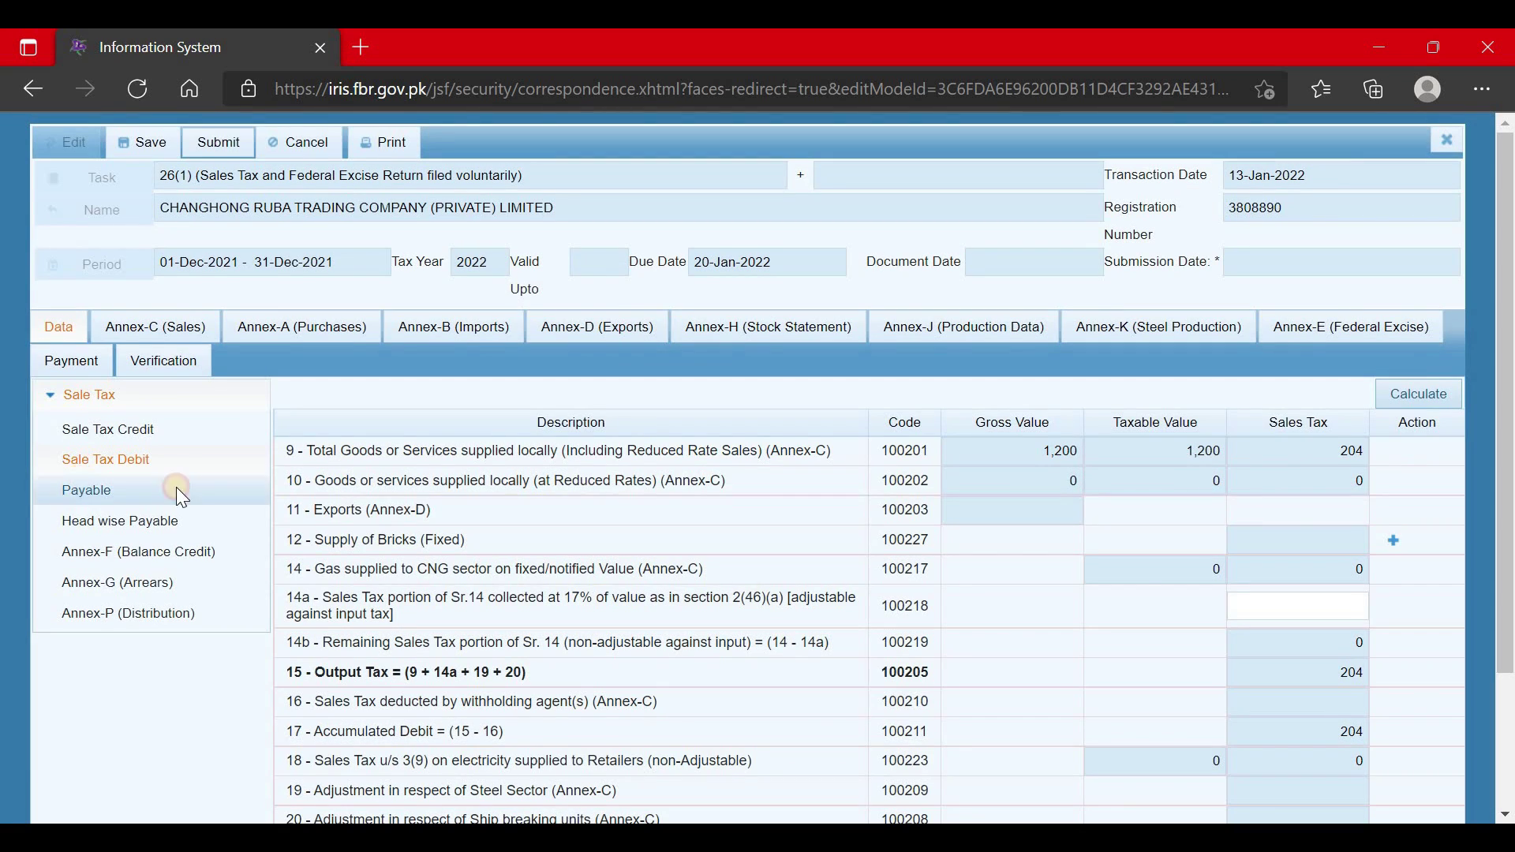
click(87, 490)
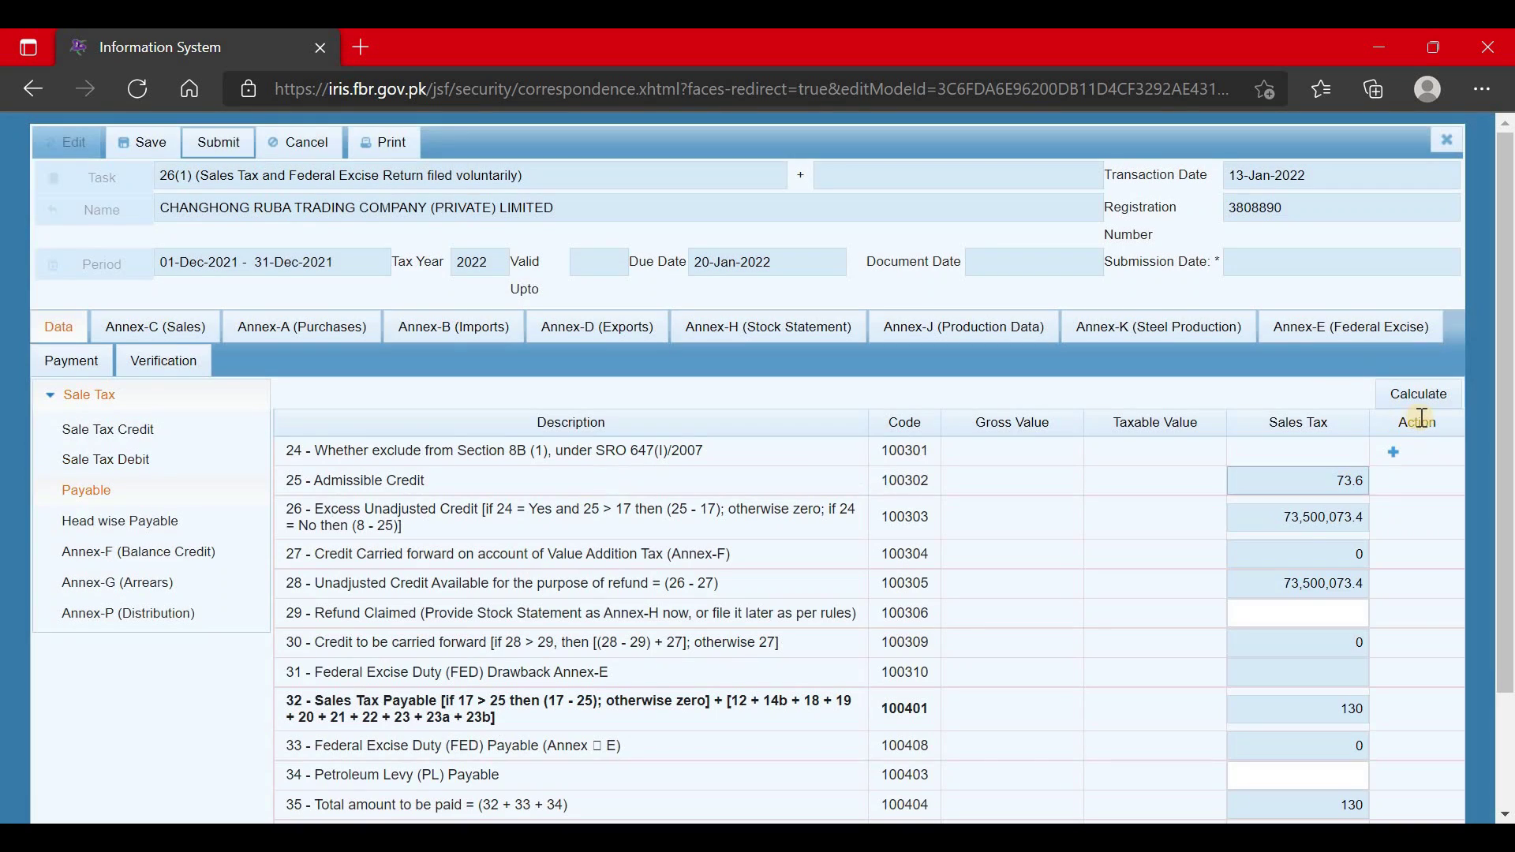
click(1421, 406)
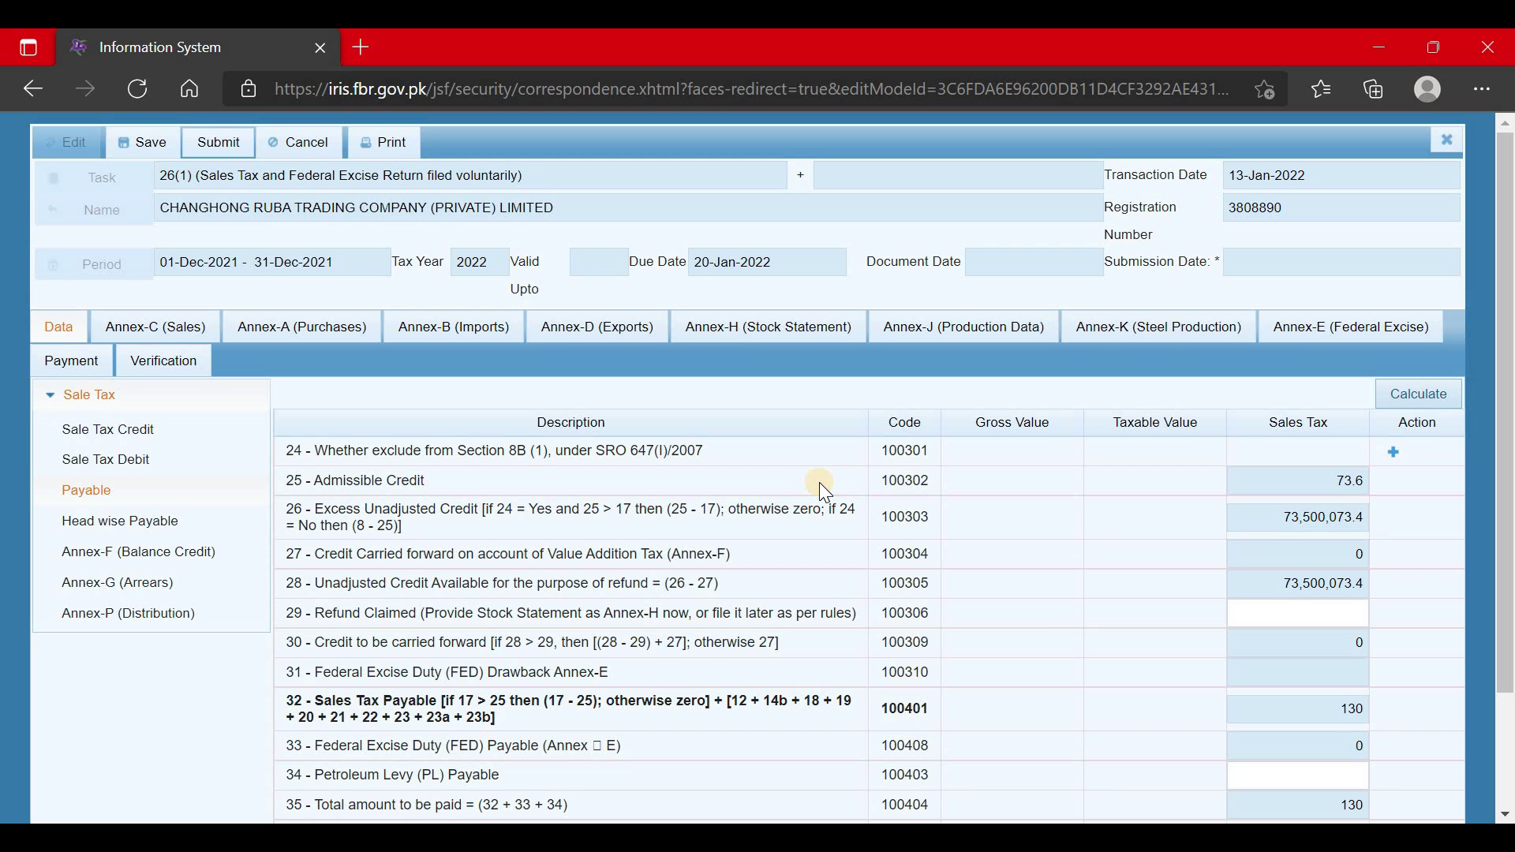
- De-link all the loaded sale invoices from Annex-C
click(147, 328)
scroll(150, 636, down, 4)
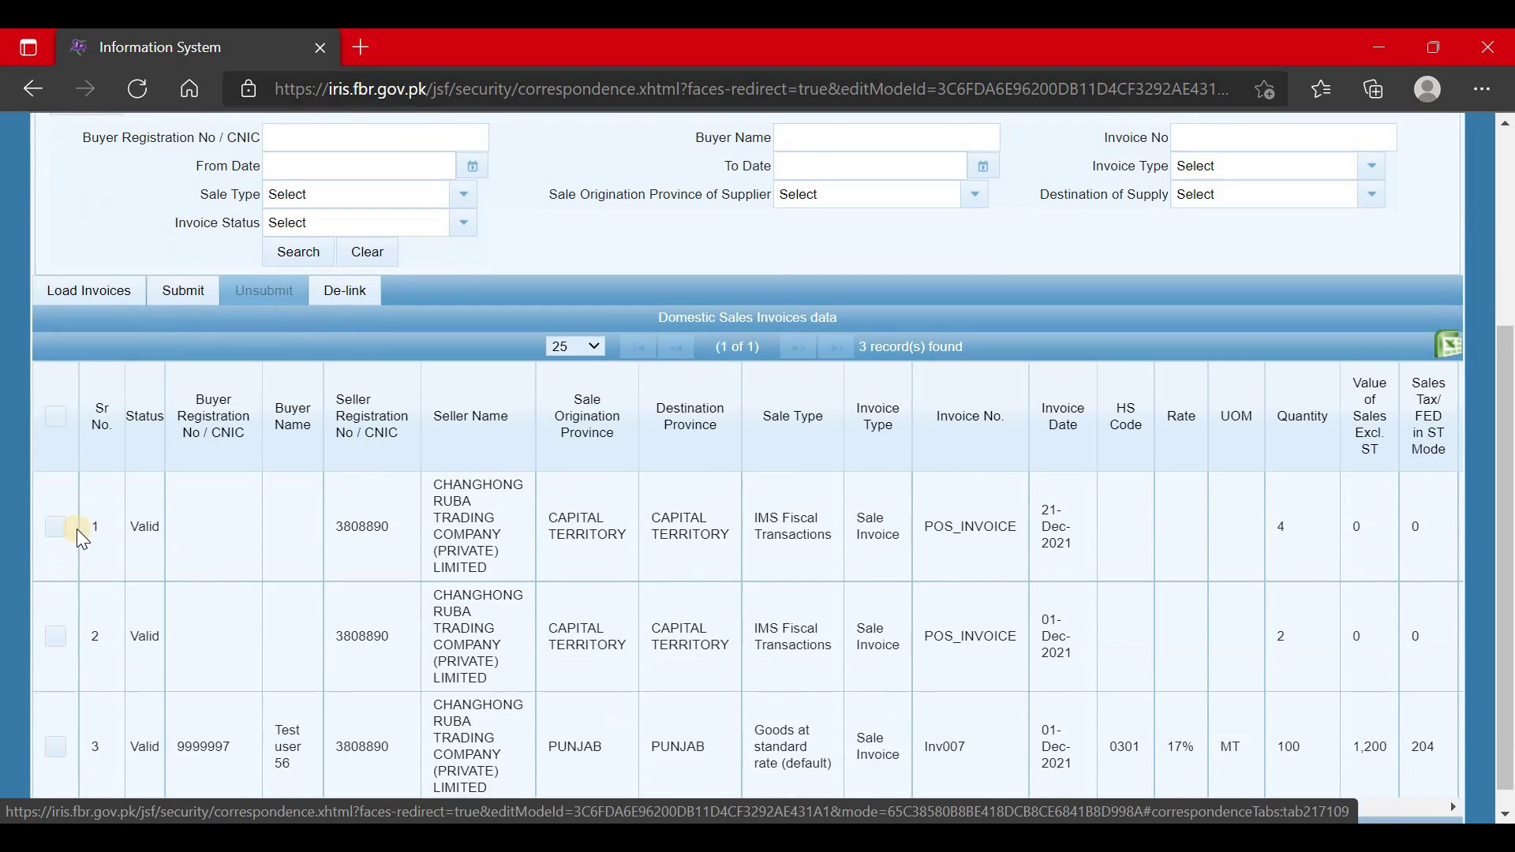
click(55, 395)
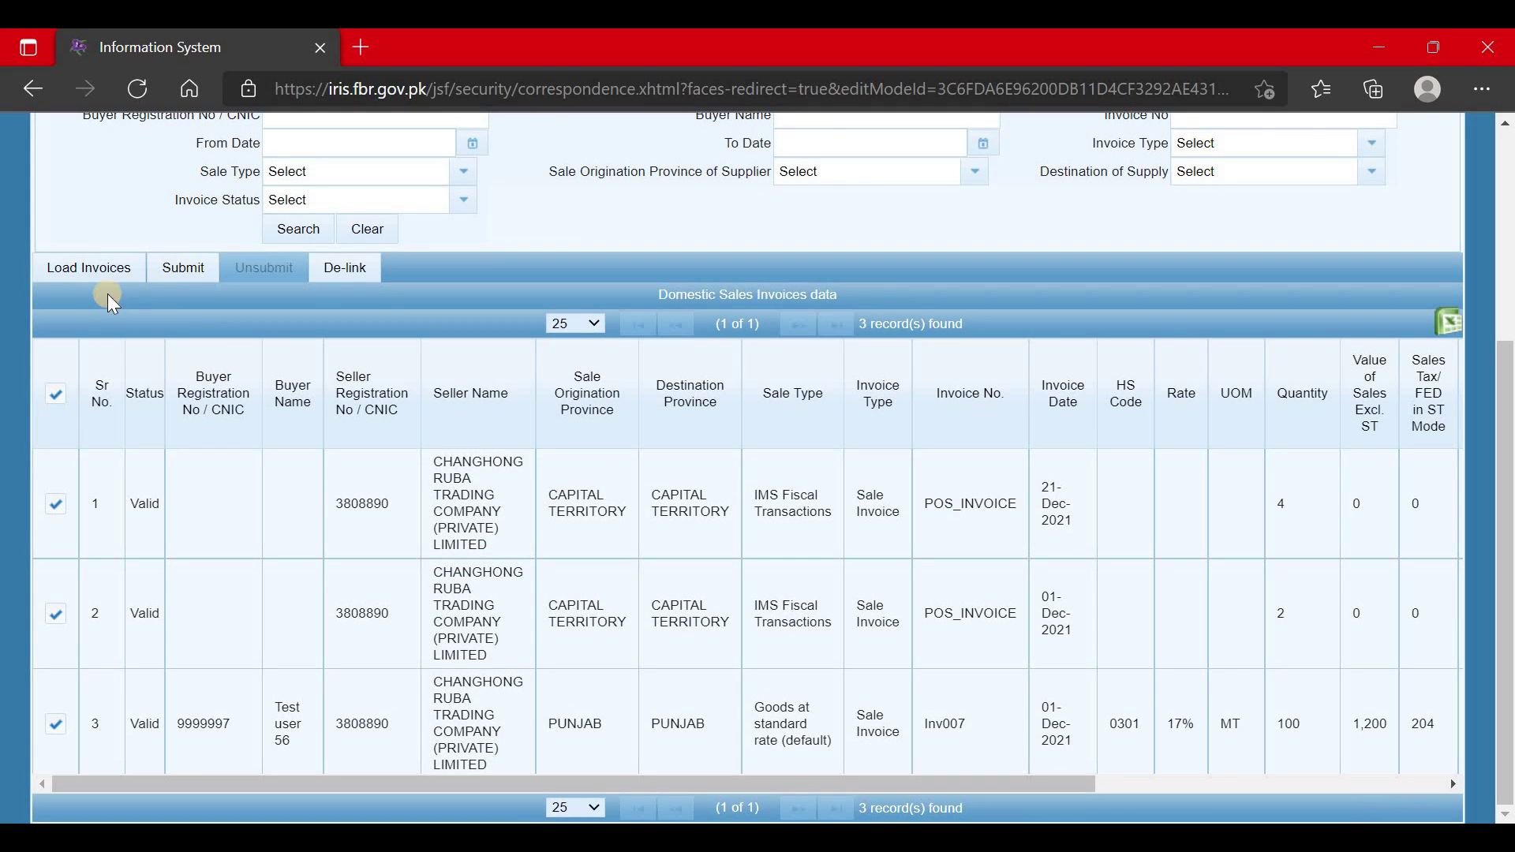
click(340, 267)
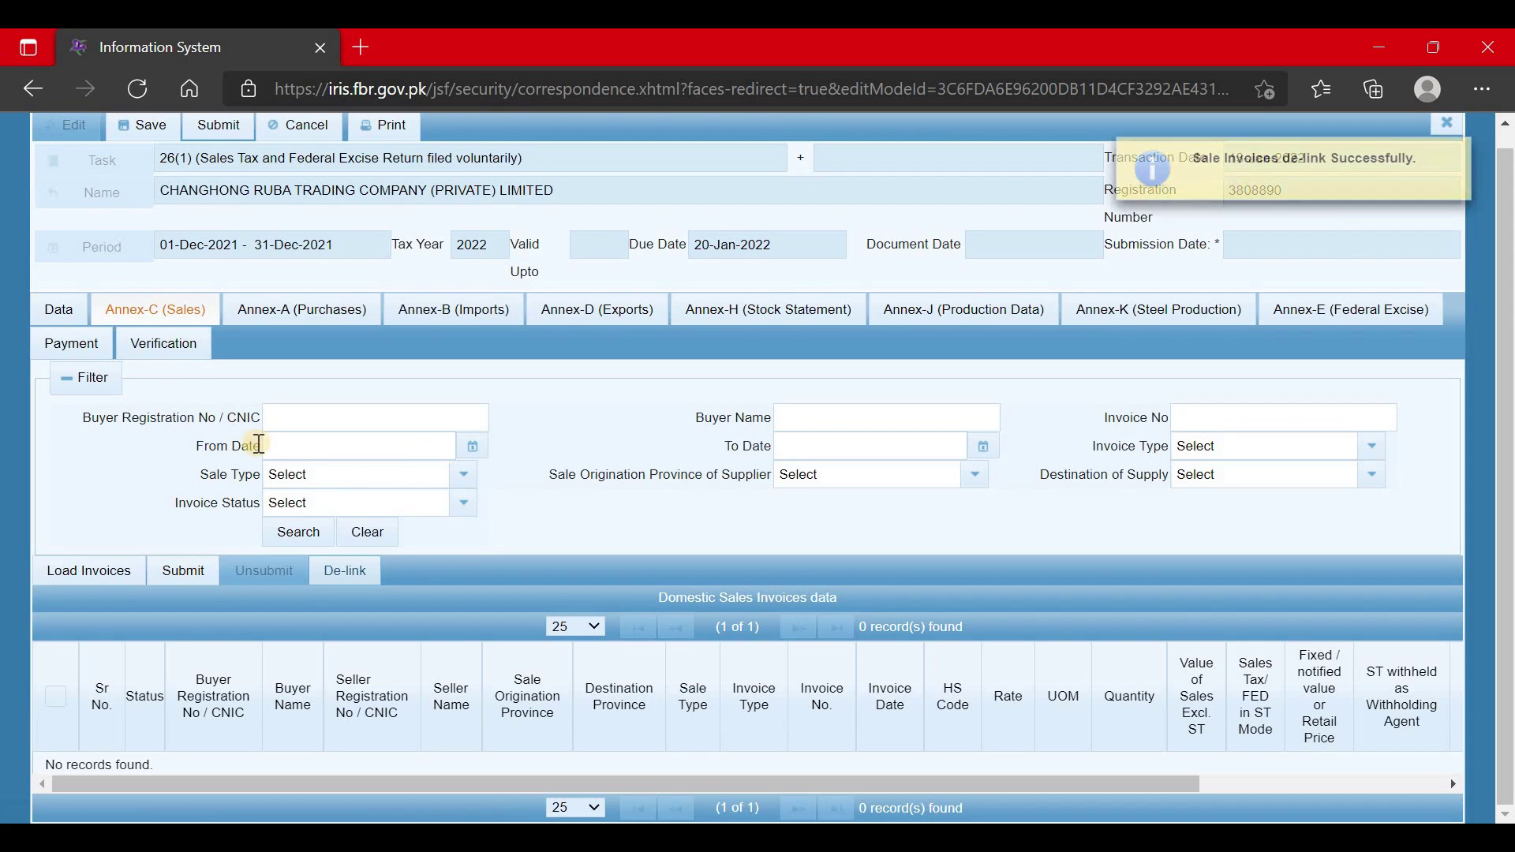
- Recalculate the Sale Tax Debit section without any linked sale invoices
click(66, 312)
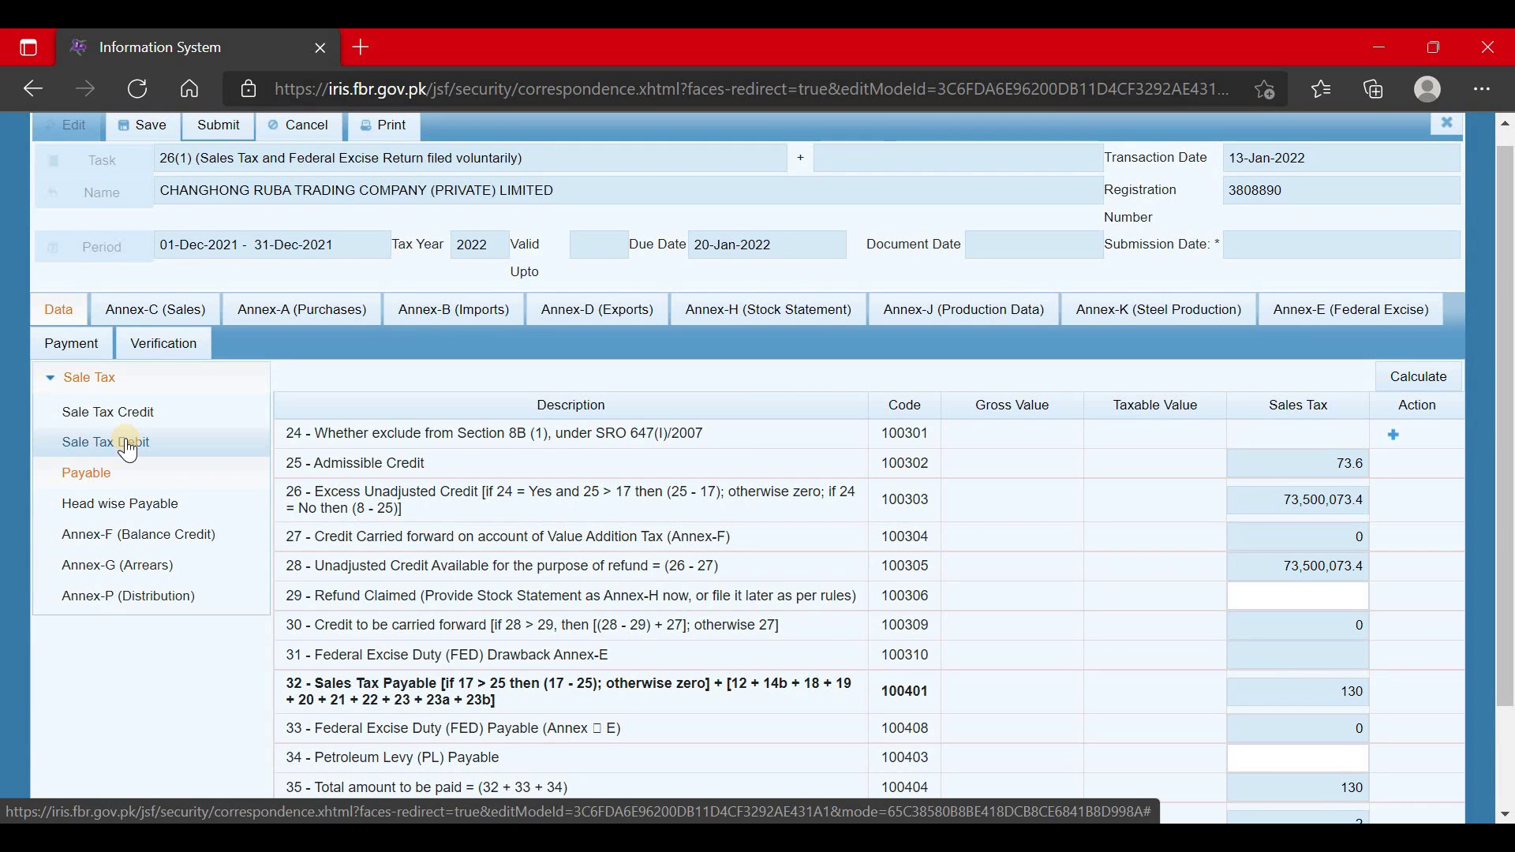
click(127, 444)
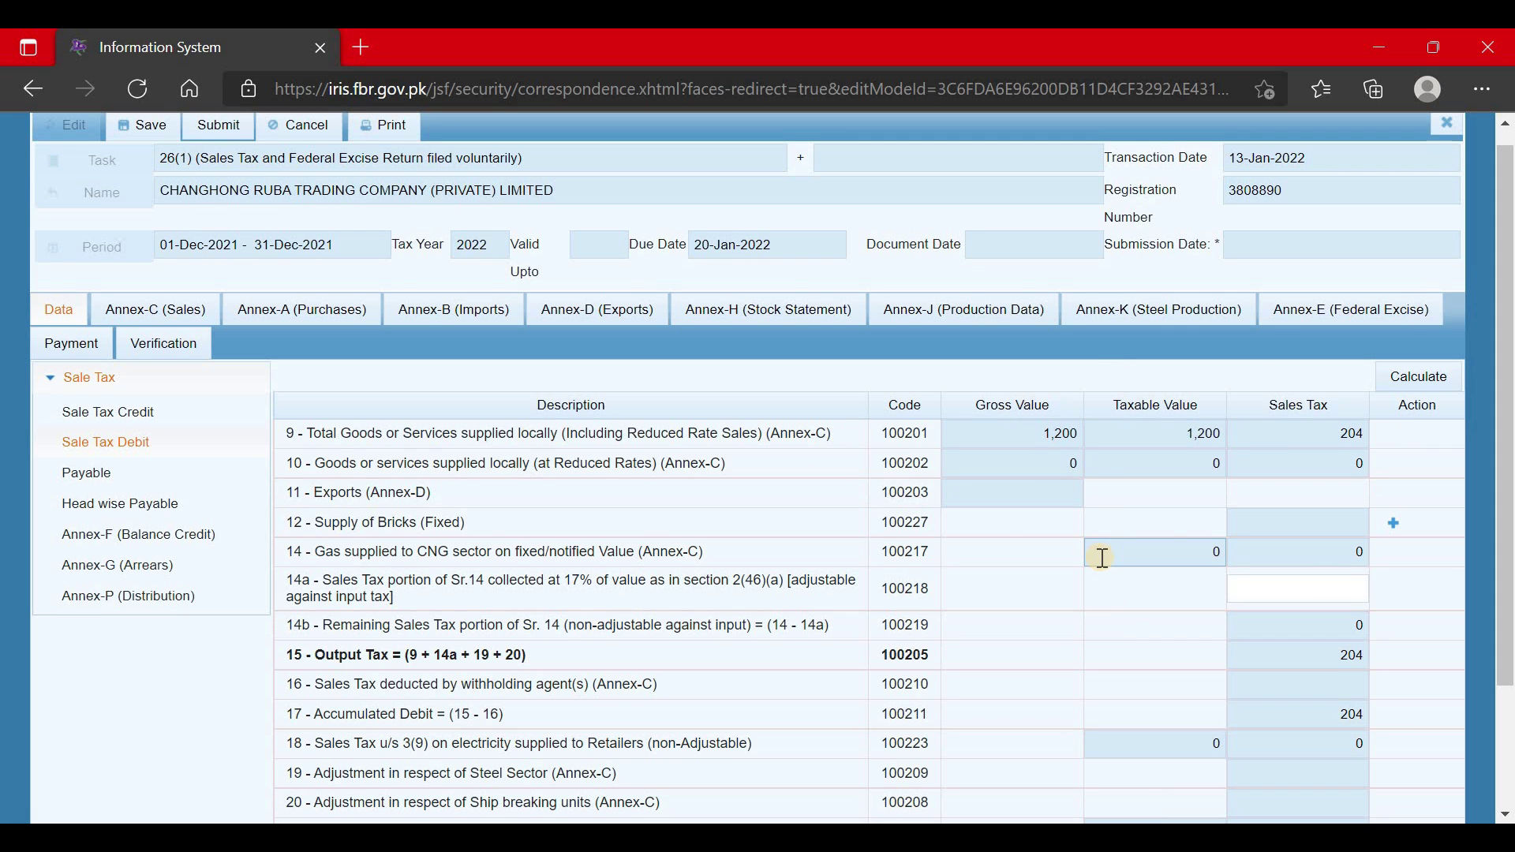
click(1415, 385)
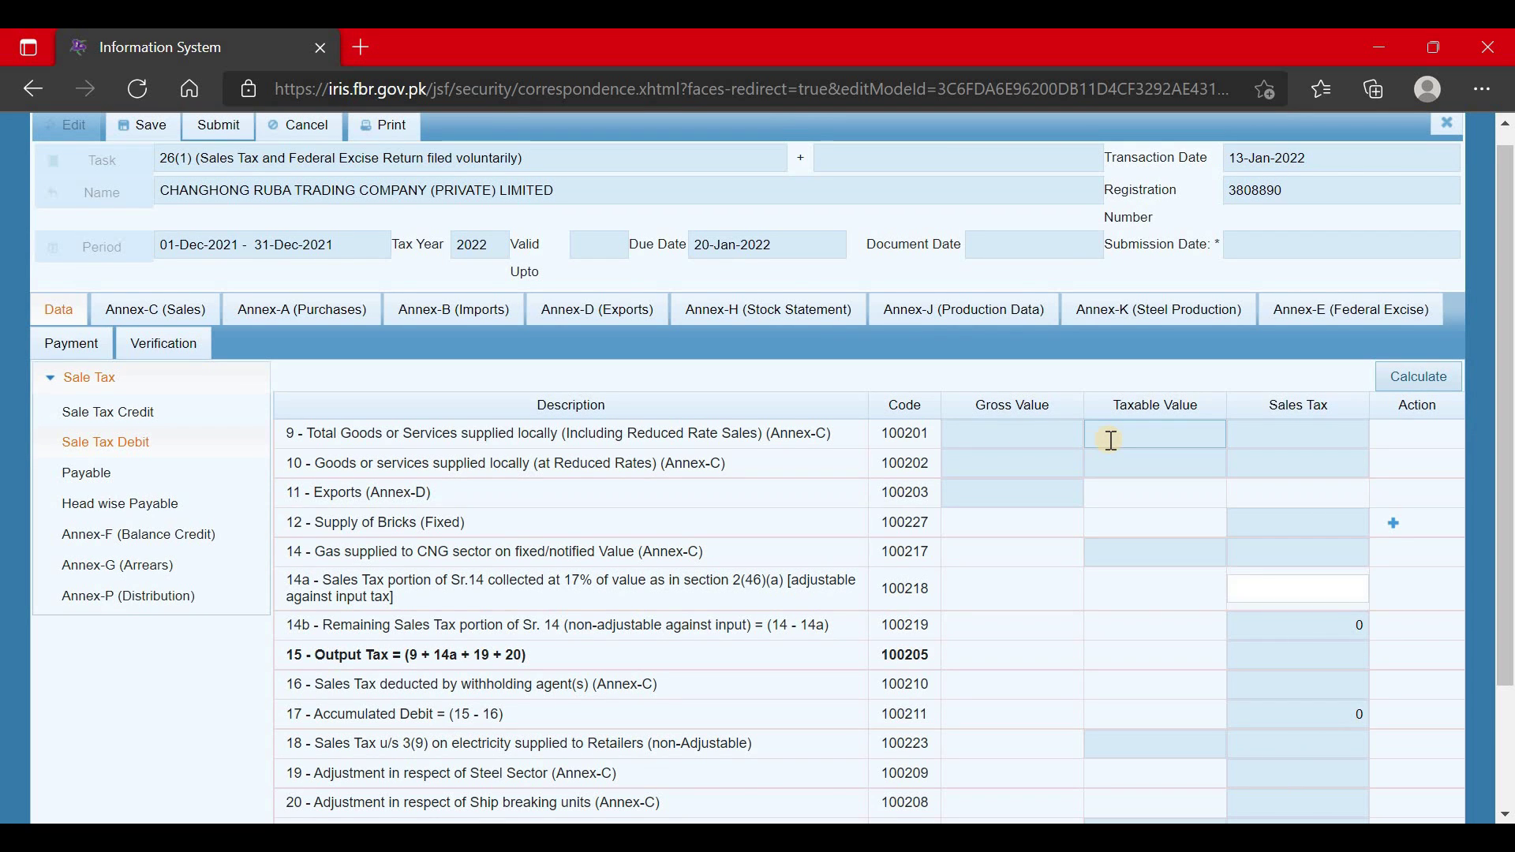
- Load the sale invoices into Annex-C again
click(199, 320)
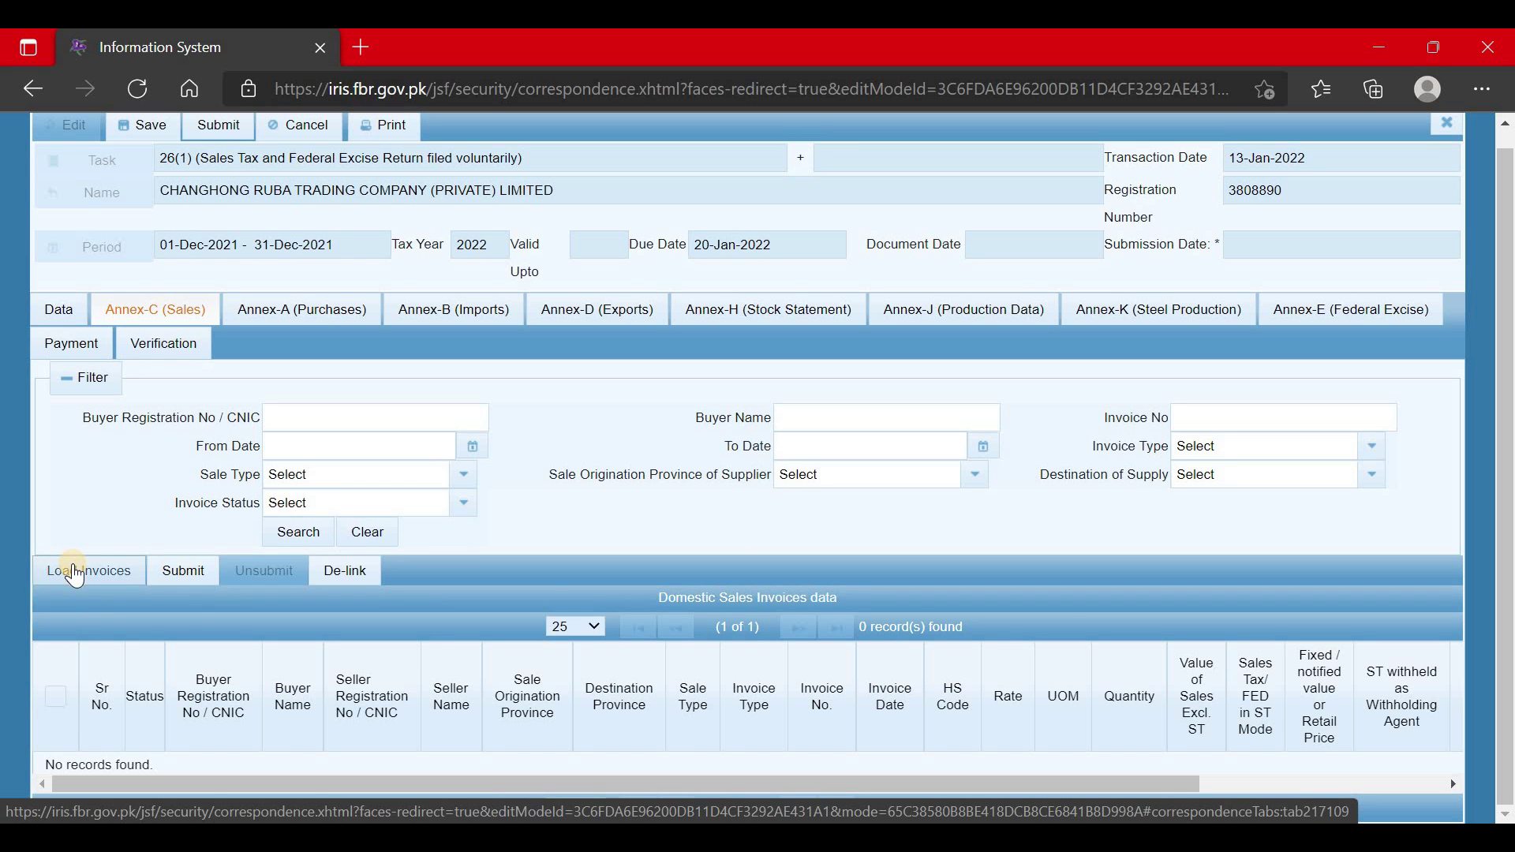
scroll(75, 394, down, 4)
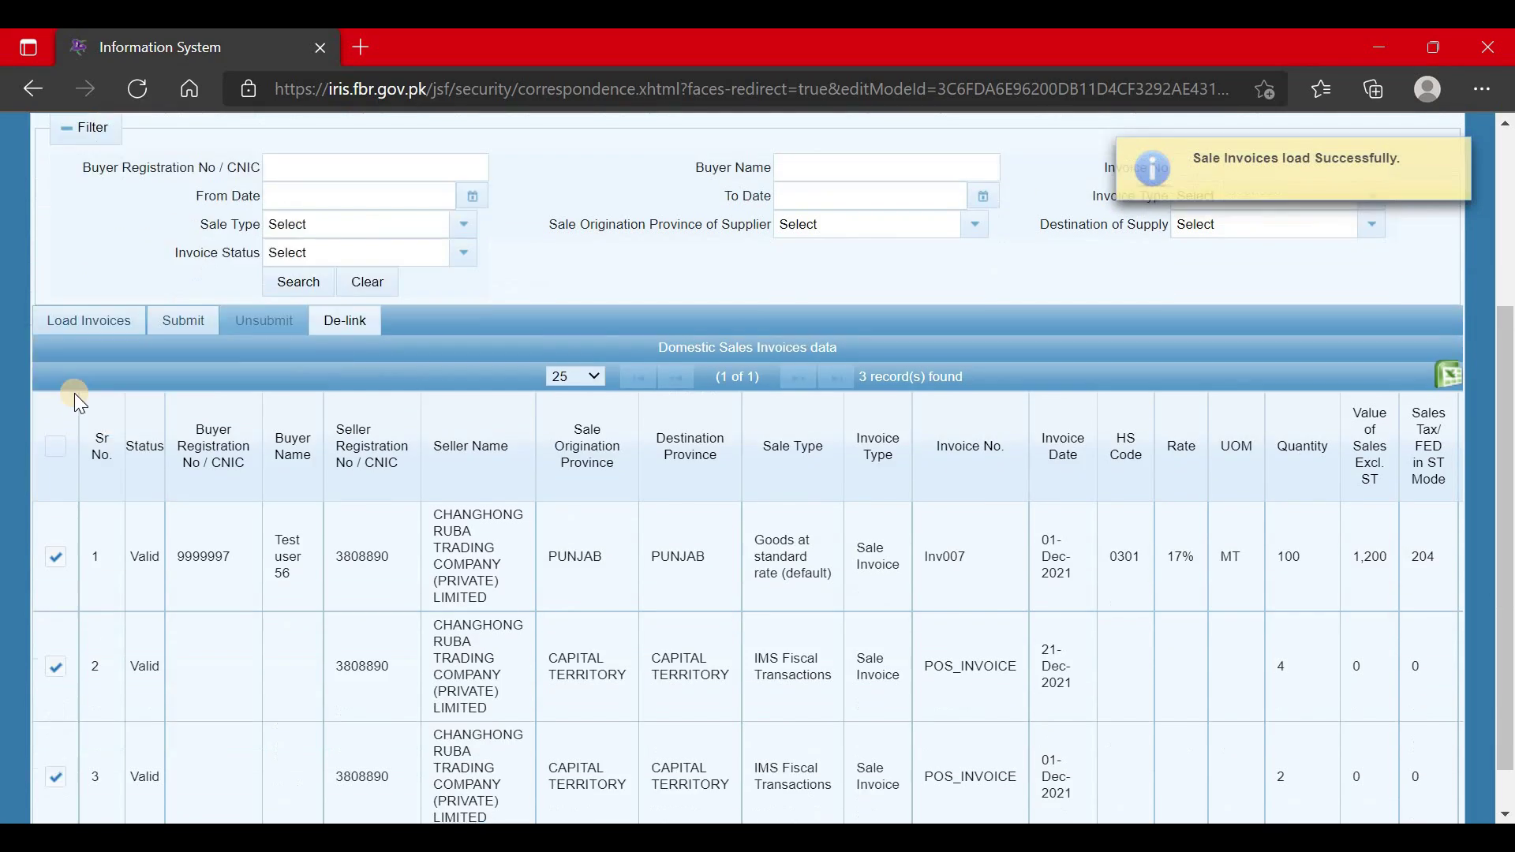
scroll(84, 347, up, 4)
- Go back to the return data and recalculate the Sale Tax Debit section with the reloaded invoices
click(59, 330)
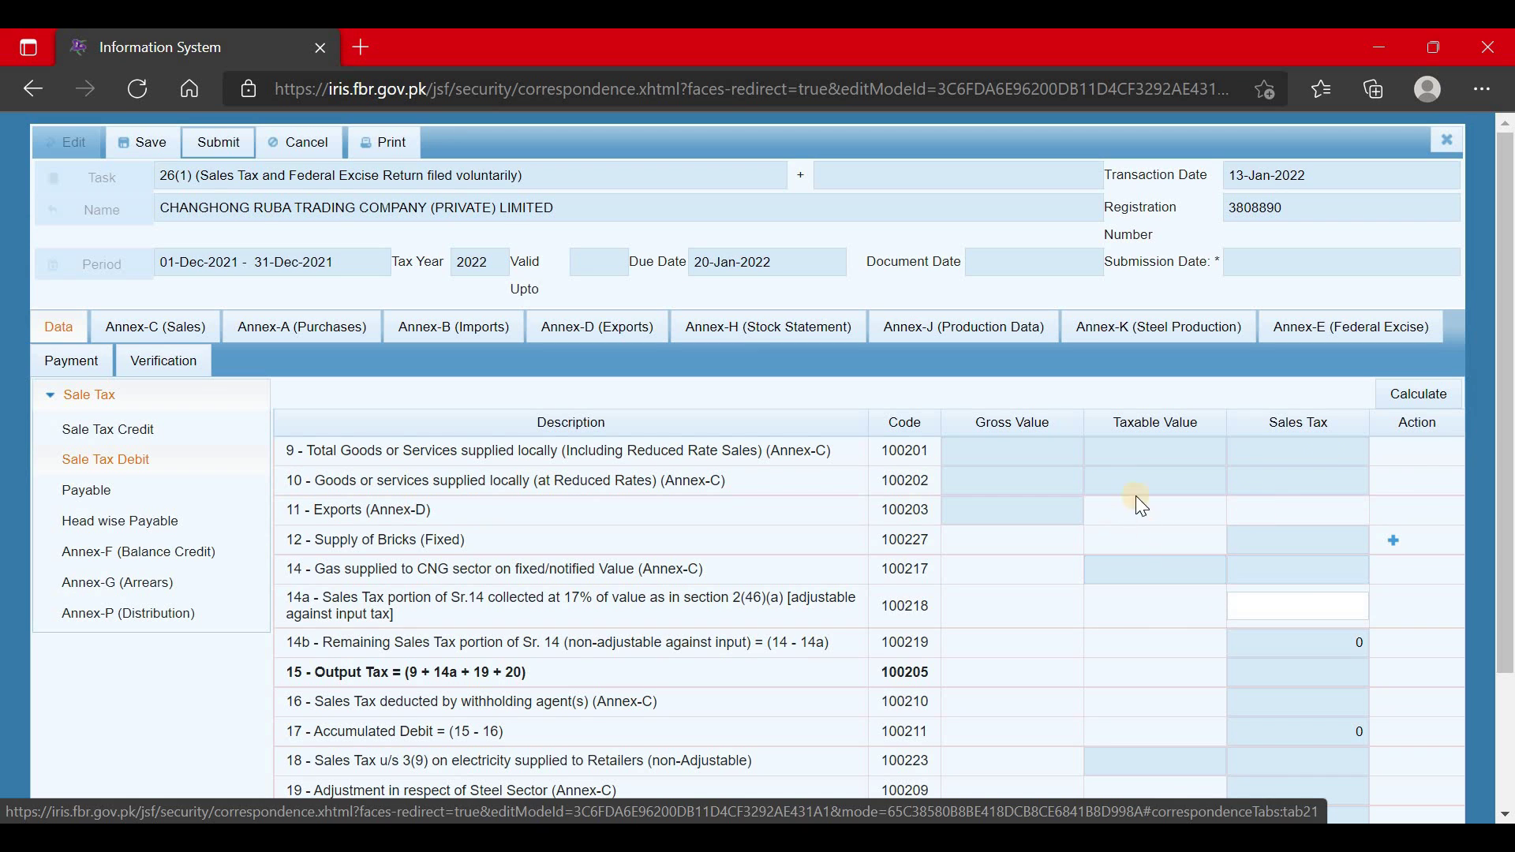
click(1430, 398)
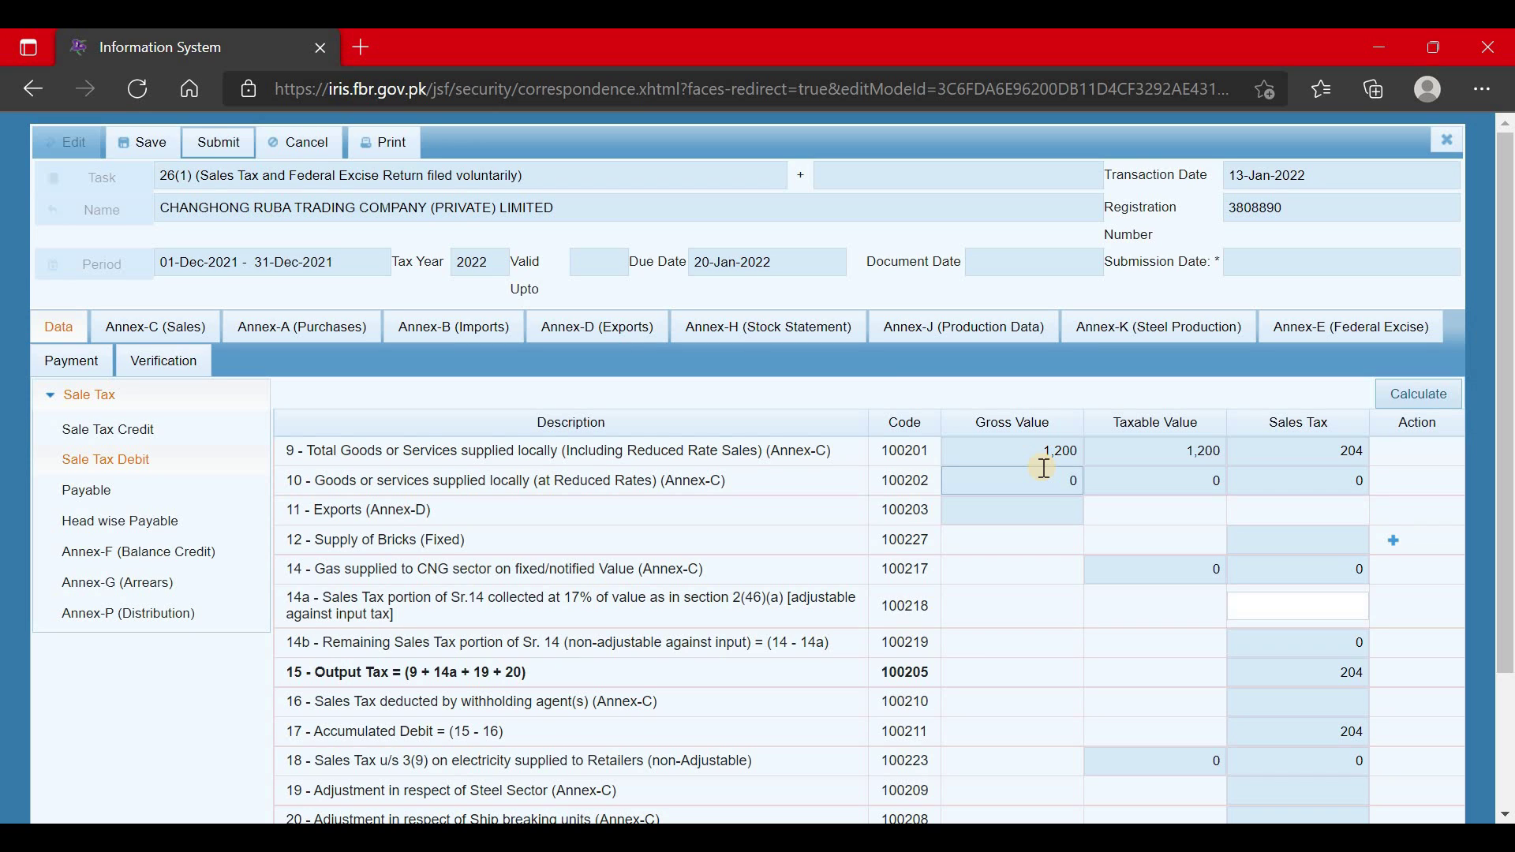
click(1334, 491)
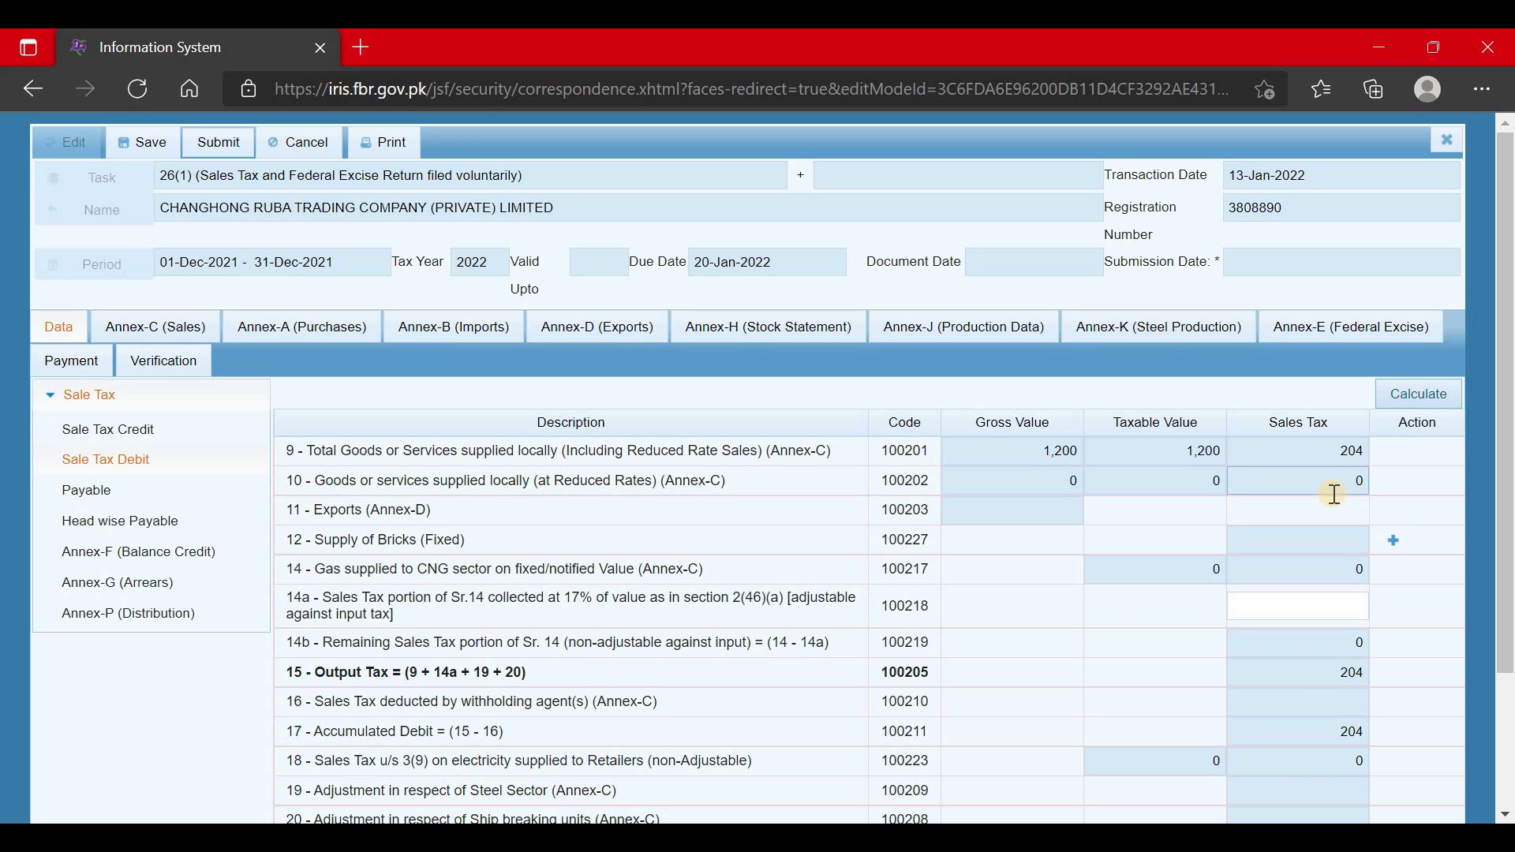
click(1430, 394)
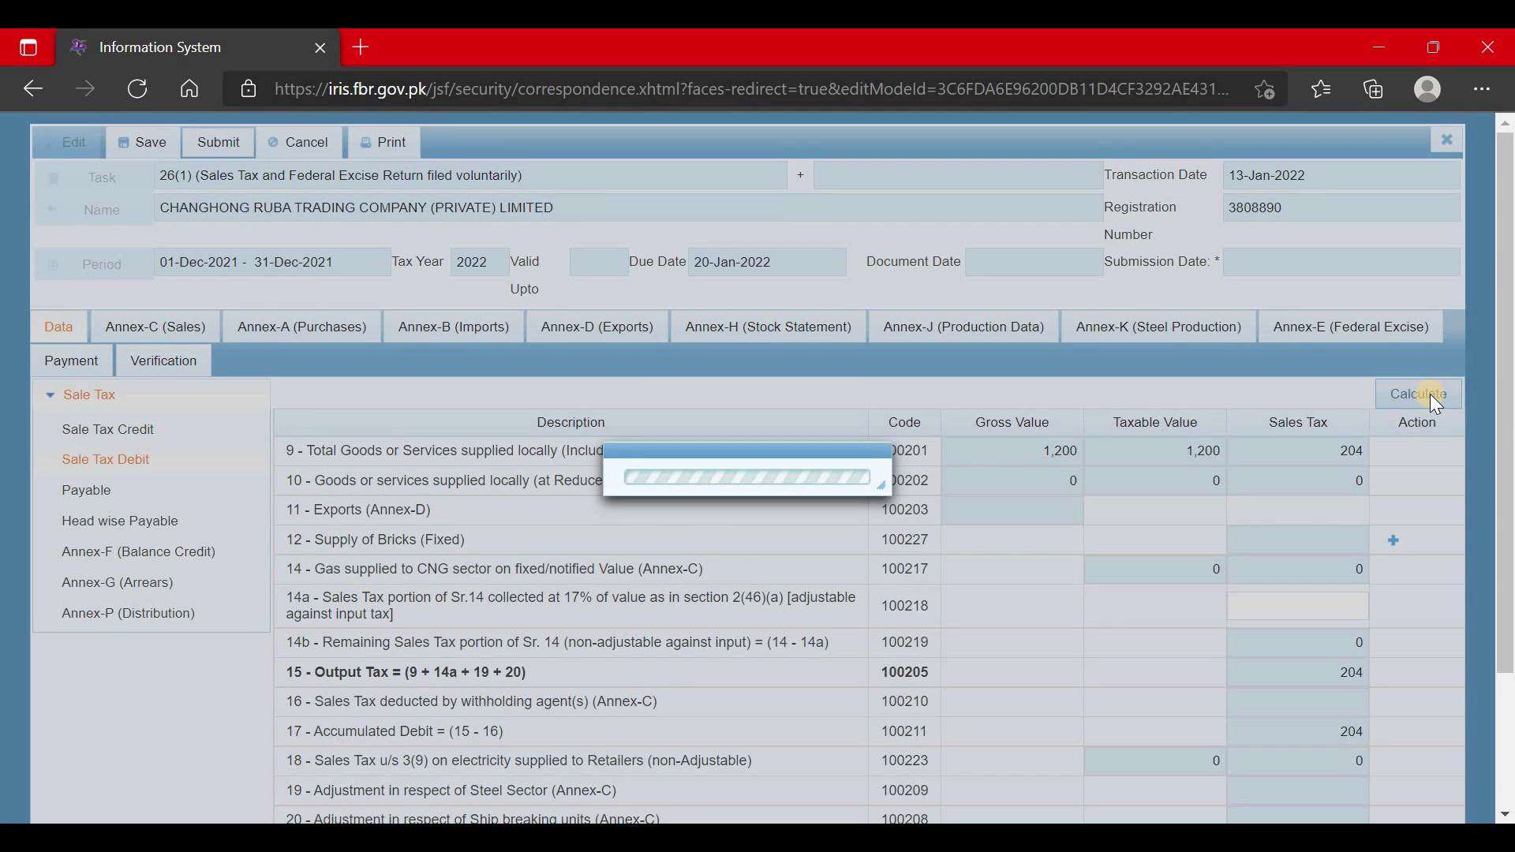